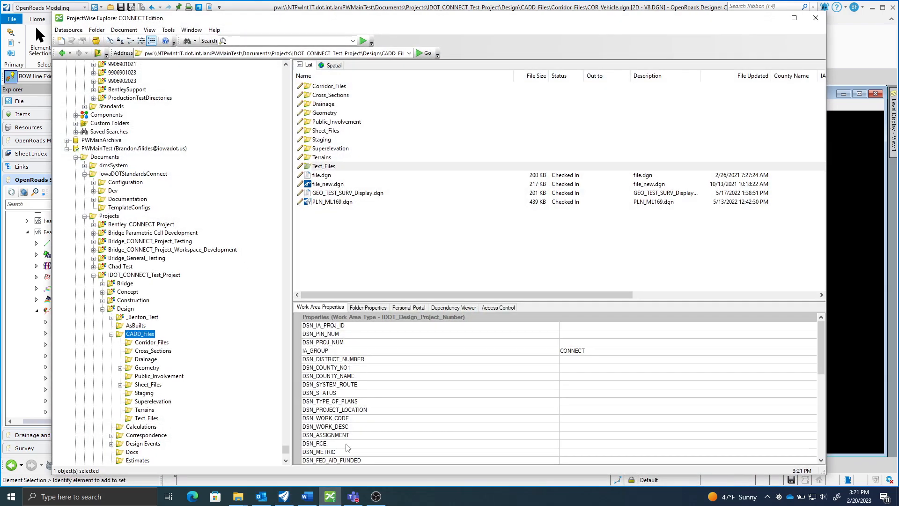
# Locate the Docs folder under IowaDOTStandardsConnect > Documentation in the PWMain datasource.
pyautogui.moveTo(285, 451); pyautogui.dragTo(286, 71)
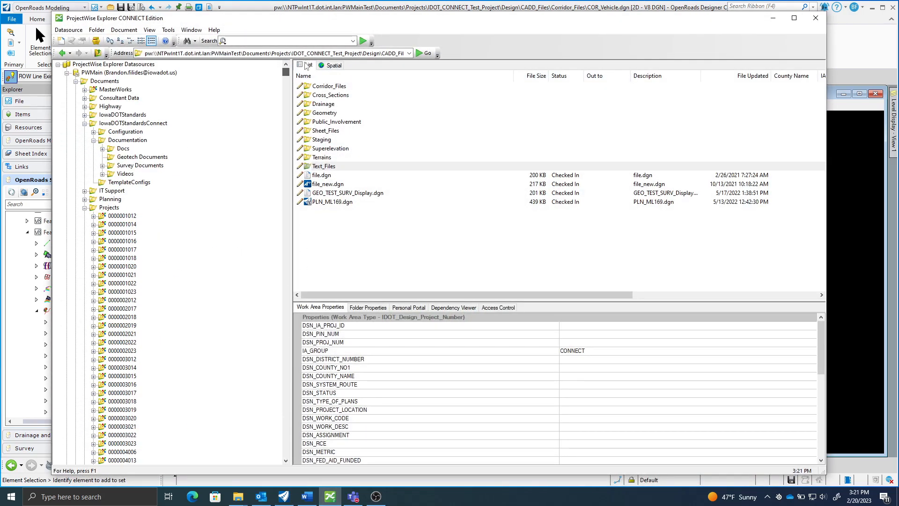
pyautogui.click(141, 124)
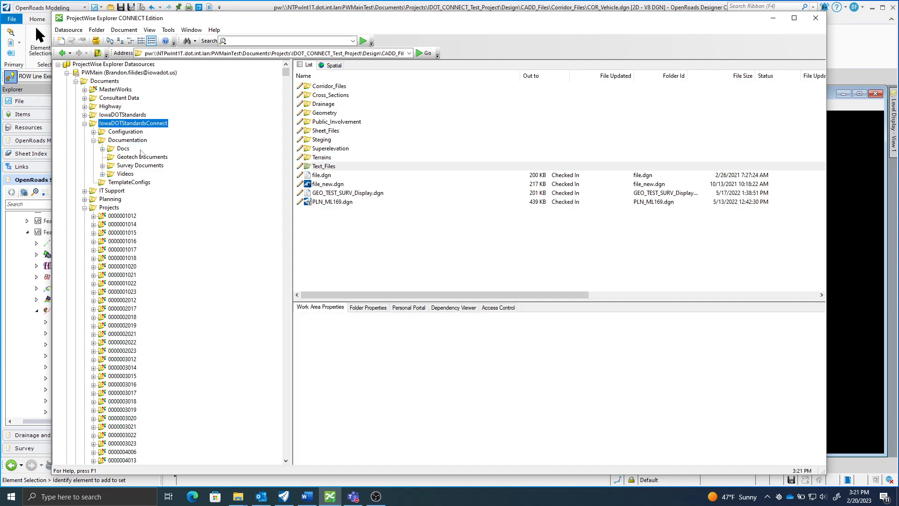
pyautogui.click(123, 149)
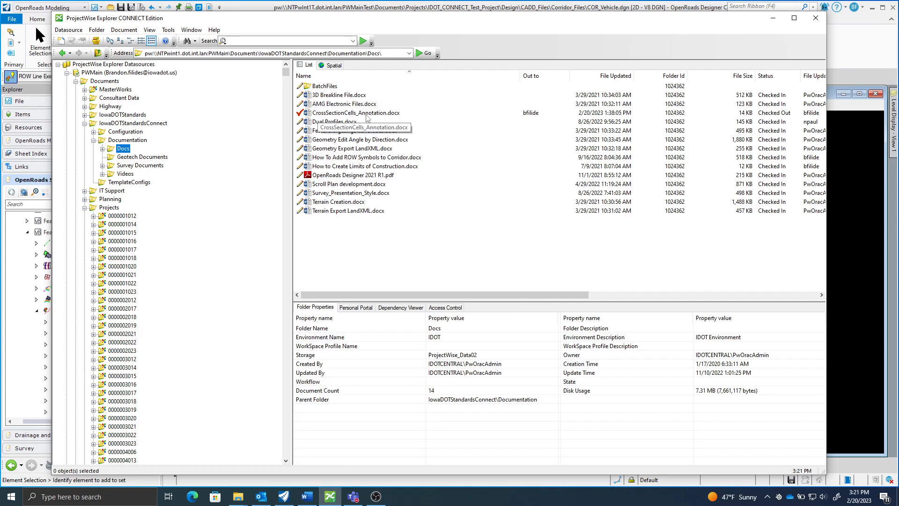
# Review the feature definitions listed in CrossSectionCells_Annotation.docx in Word, then return to the OpenRoads Designer drawing.
pyautogui.click(307, 497)
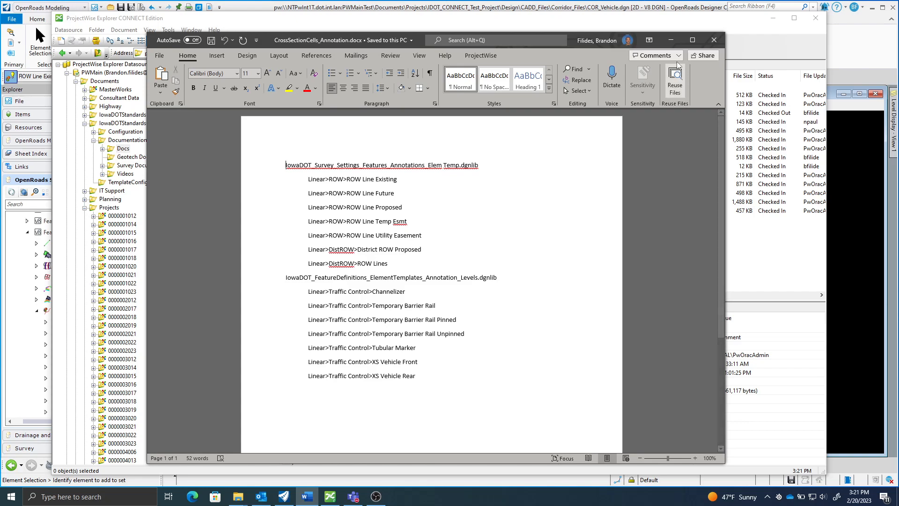
pyautogui.click(671, 40)
pyautogui.click(772, 18)
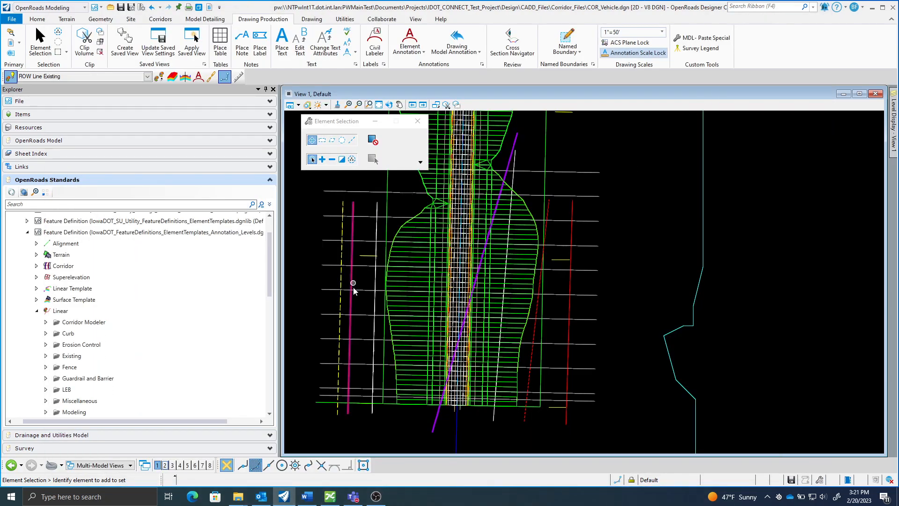
# Open the profile model of the dashed yellow ROW Line Temp Esmt line in View 2.
pyautogui.click(339, 379)
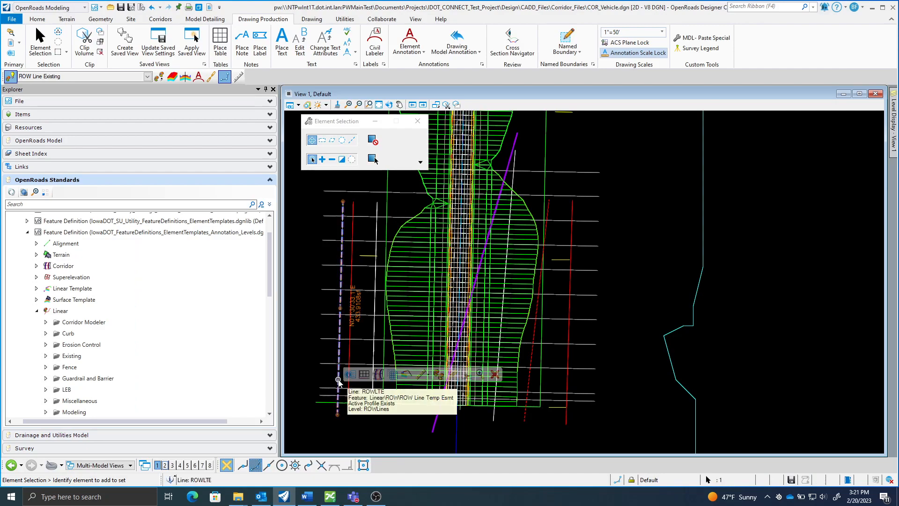
pyautogui.click(364, 375)
pyautogui.click(165, 466)
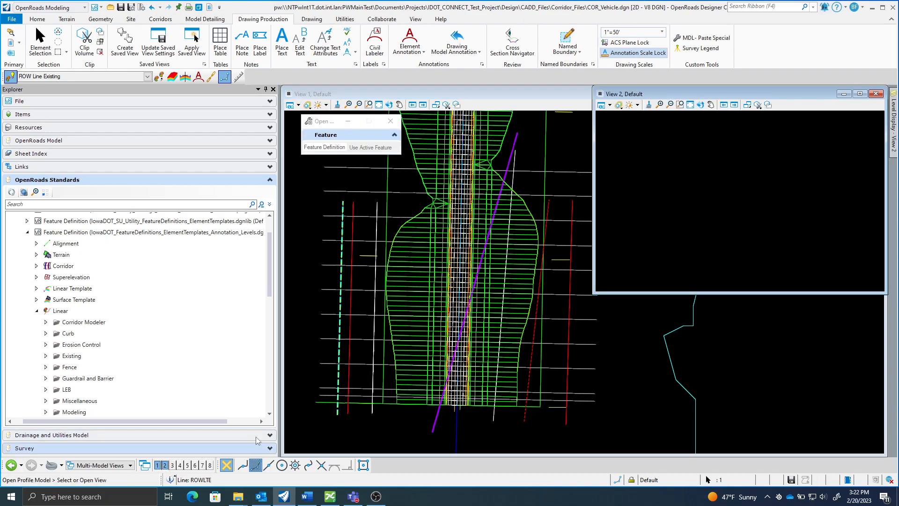
pyautogui.click(670, 246)
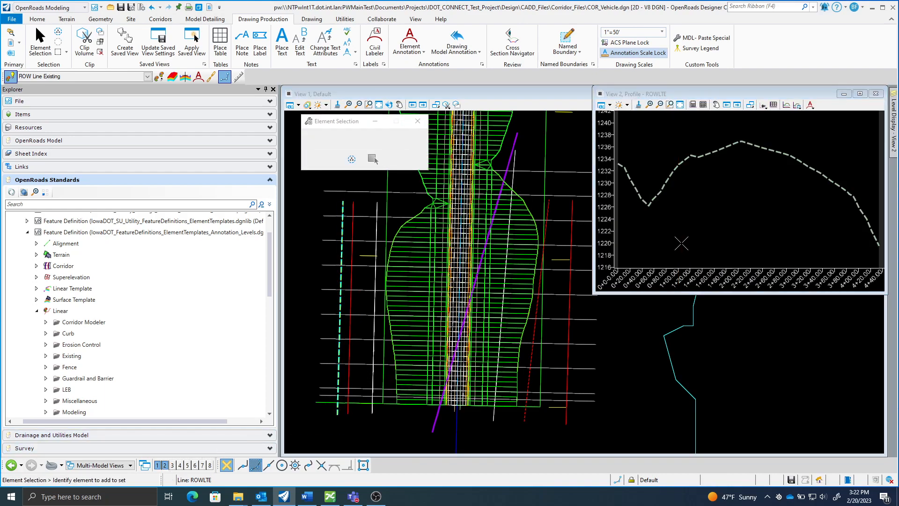
# Check the temporary easement line's profile and its active profile option in the profile view, leaving nothing selected.
pyautogui.click(701, 158)
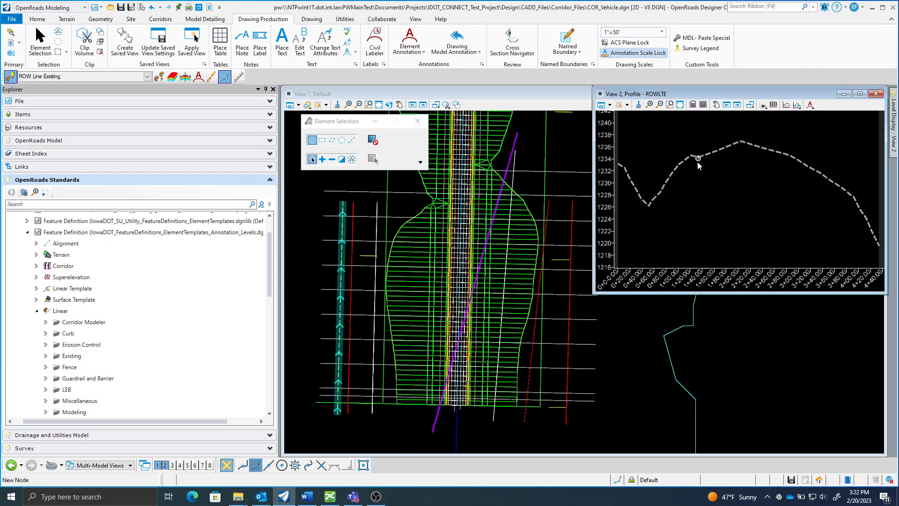
pyautogui.click(687, 168)
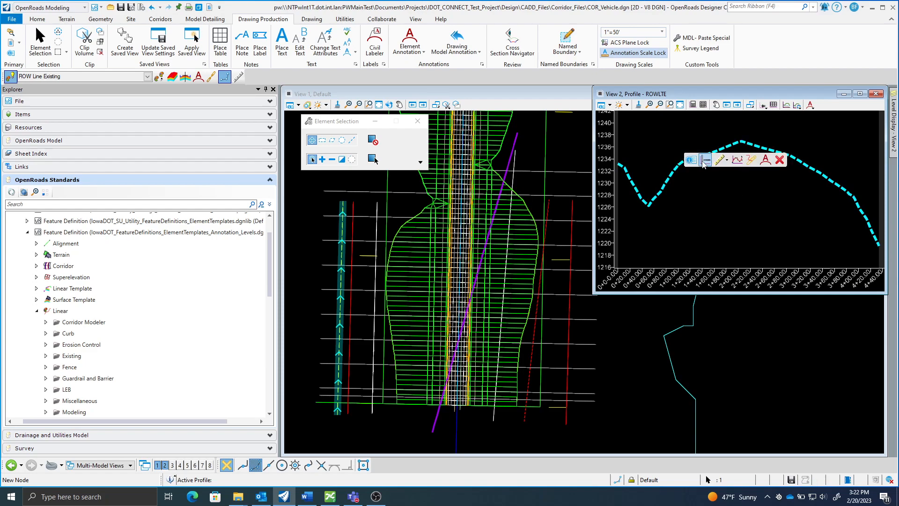
pyautogui.click(693, 210)
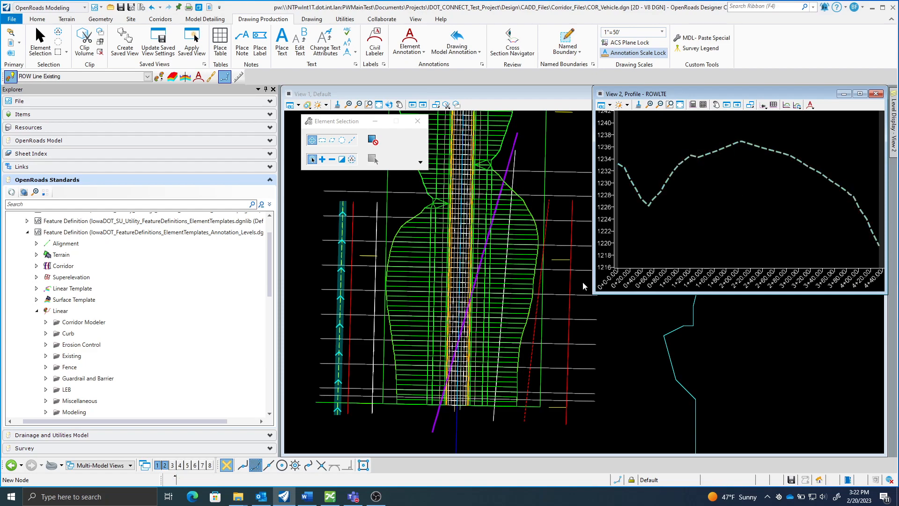
pyautogui.click(363, 305)
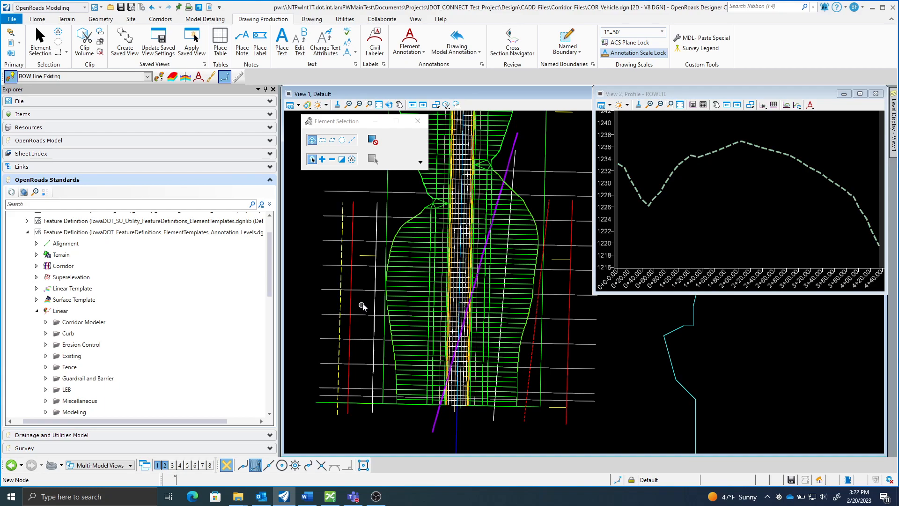
# Set the active feature definition to XS Vehicle Rear from the Traffic Control linear features.
pyautogui.scroll(3, 363, 305)
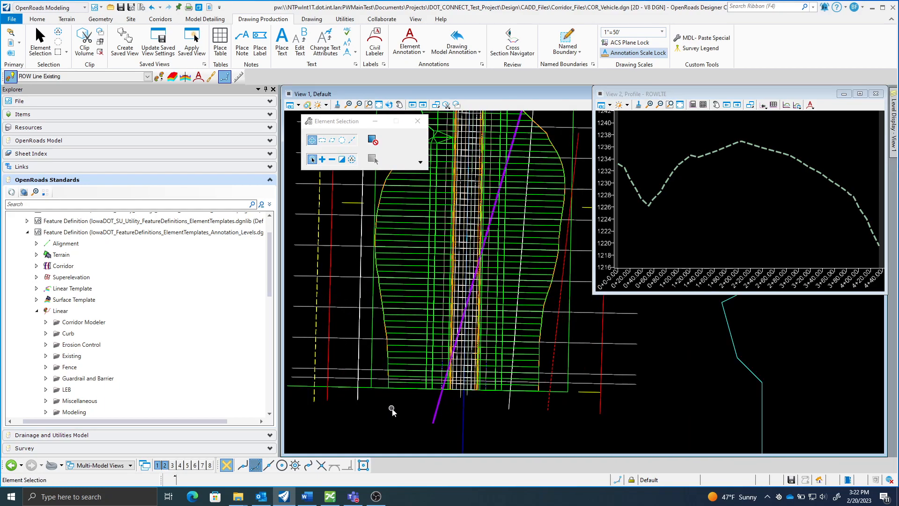
pyautogui.moveTo(391, 409); pyautogui.dragTo(384, 416, button='middle')
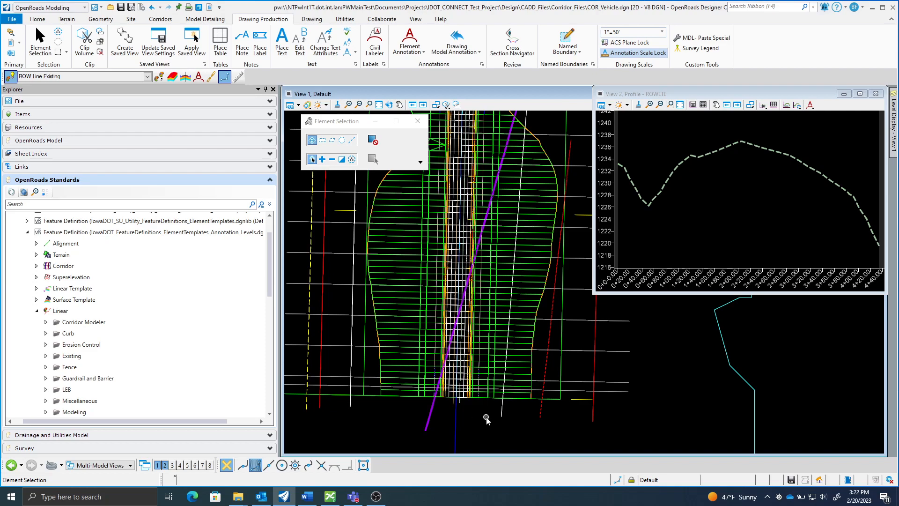
pyautogui.moveTo(484, 417); pyautogui.dragTo(463, 415, button='middle')
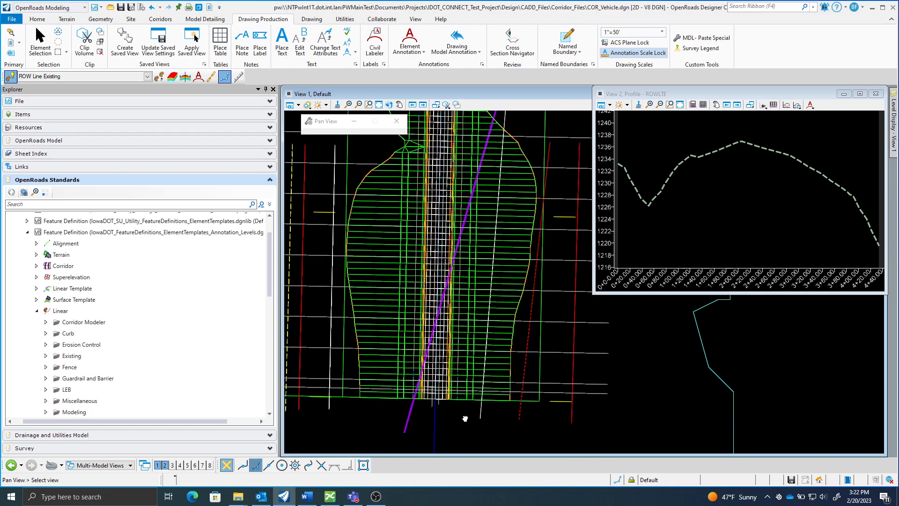
pyautogui.click(147, 77)
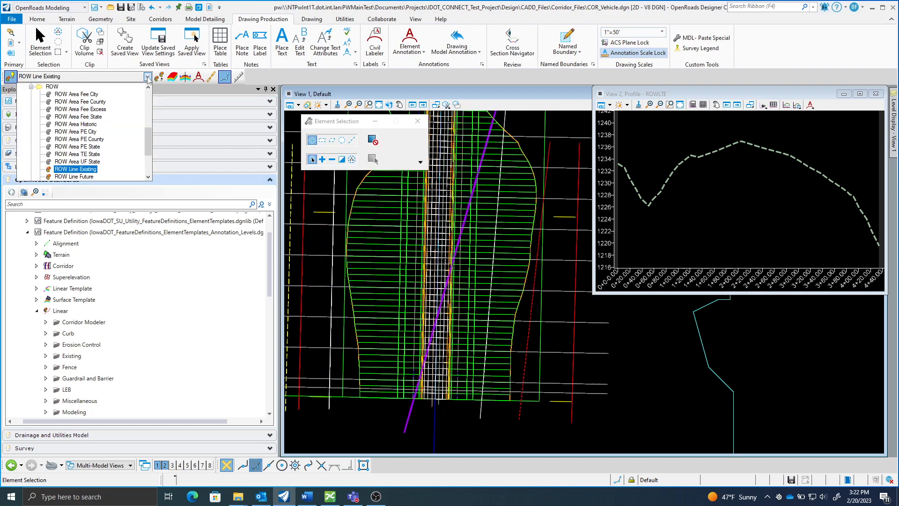
pyautogui.click(31, 87)
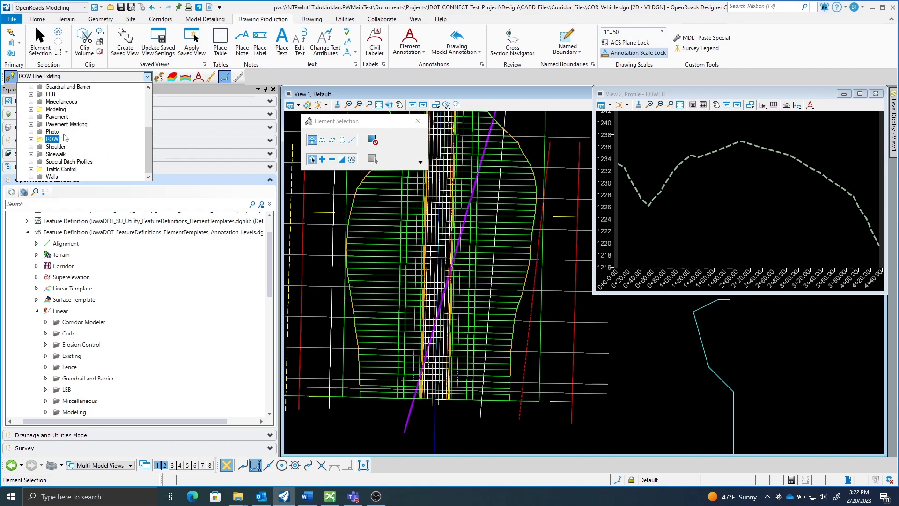
pyautogui.click(31, 169)
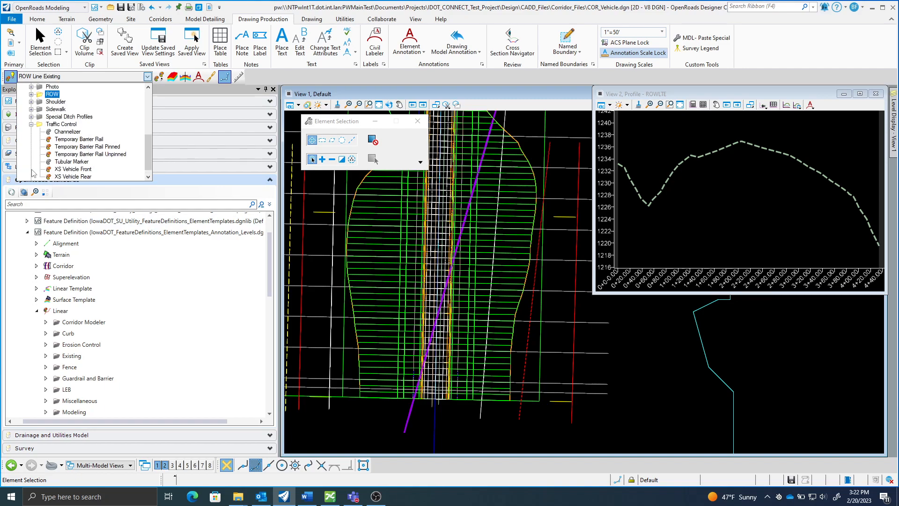
pyautogui.click(77, 176)
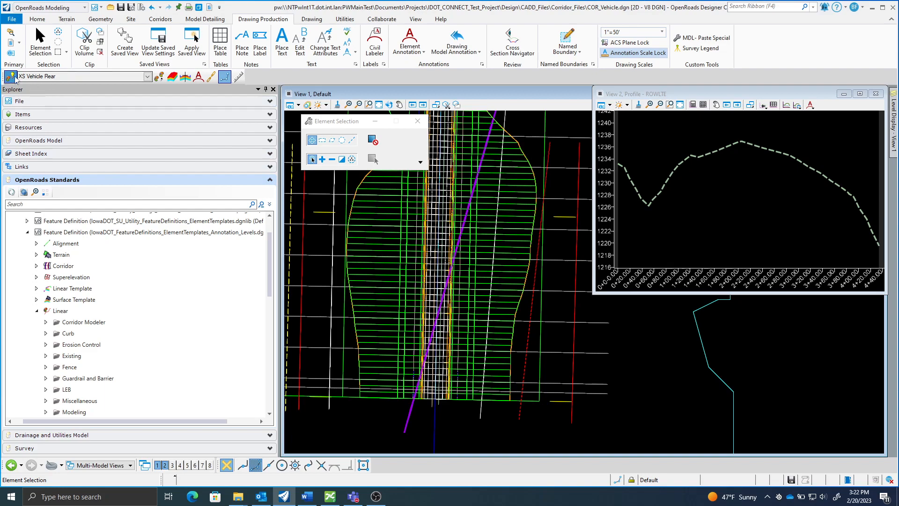
# Draw a line about 504 long with the active feature, running from below the corridor's south end up its right side.
pyautogui.click(101, 19)
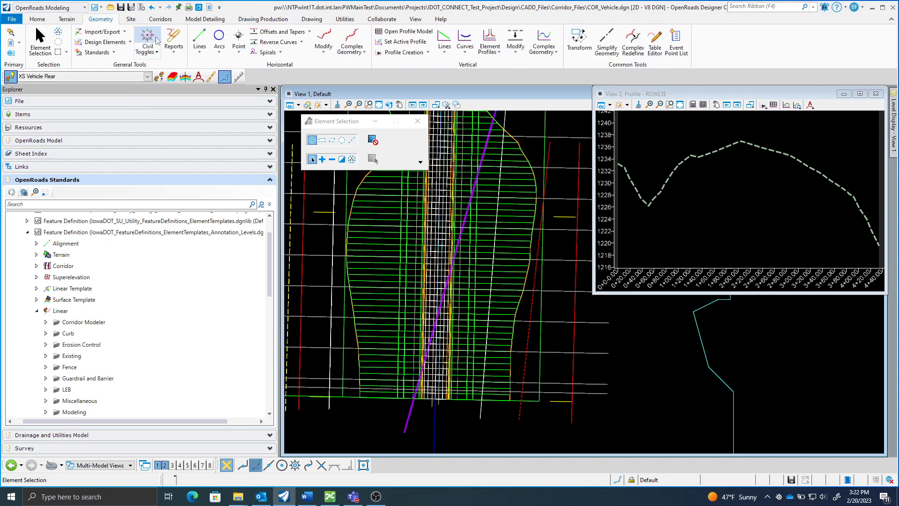
pyautogui.click(200, 37)
pyautogui.click(499, 418)
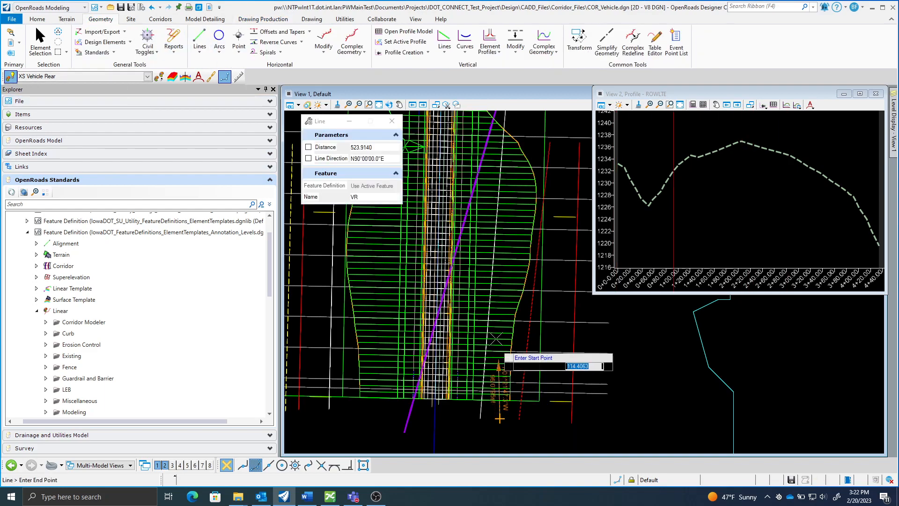
pyautogui.moveTo(479, 144); pyautogui.dragTo(501, 175, button='middle')
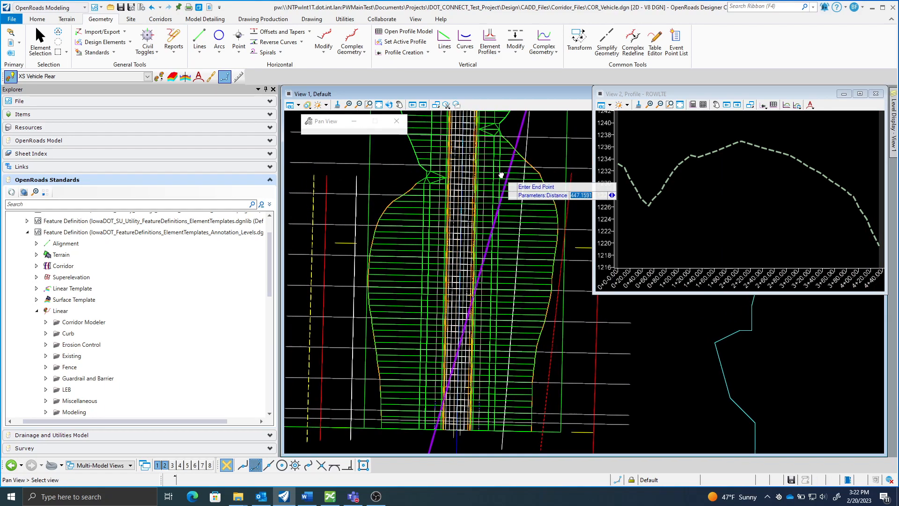
pyautogui.click(489, 141)
pyautogui.moveTo(509, 263); pyautogui.dragTo(492, 189, button='middle')
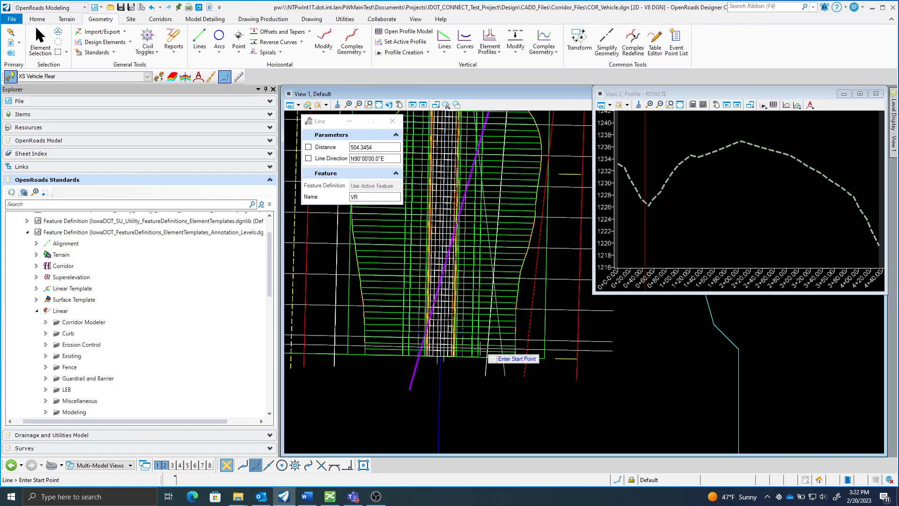
# Create a quick profile from surface for the new vehicle line, using corridor ML196 as the reference surface.
pyautogui.click(427, 53)
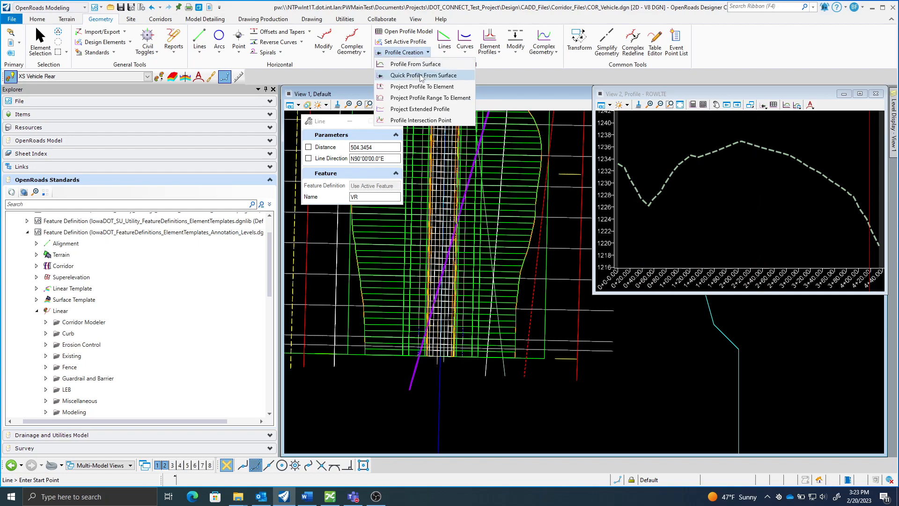
pyautogui.click(415, 76)
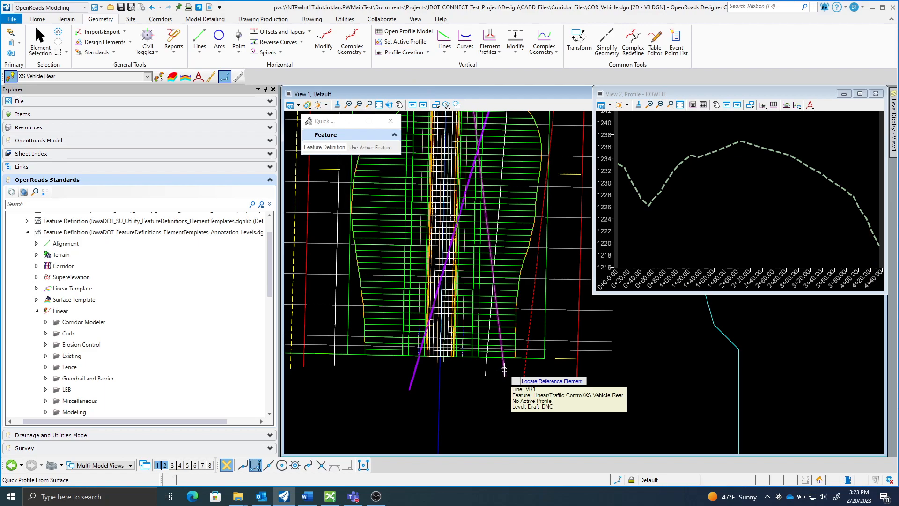
pyautogui.click(504, 370)
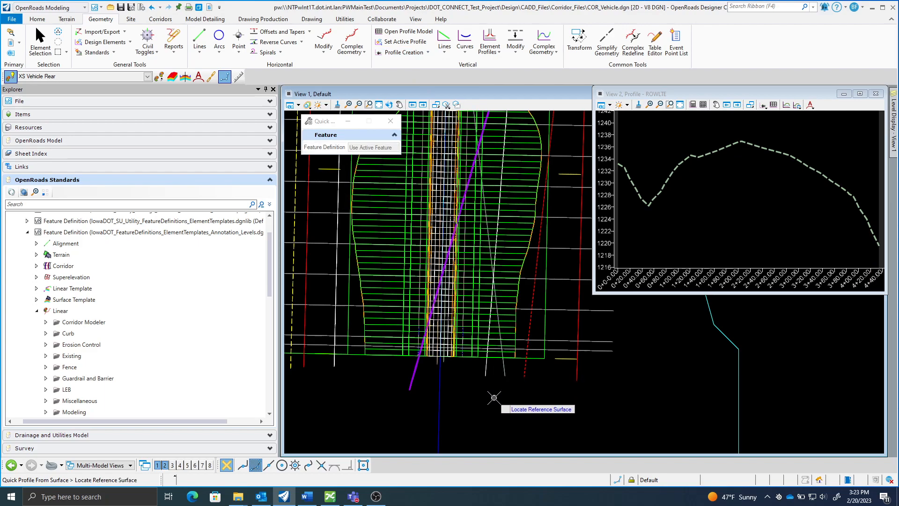
pyautogui.click(564, 359)
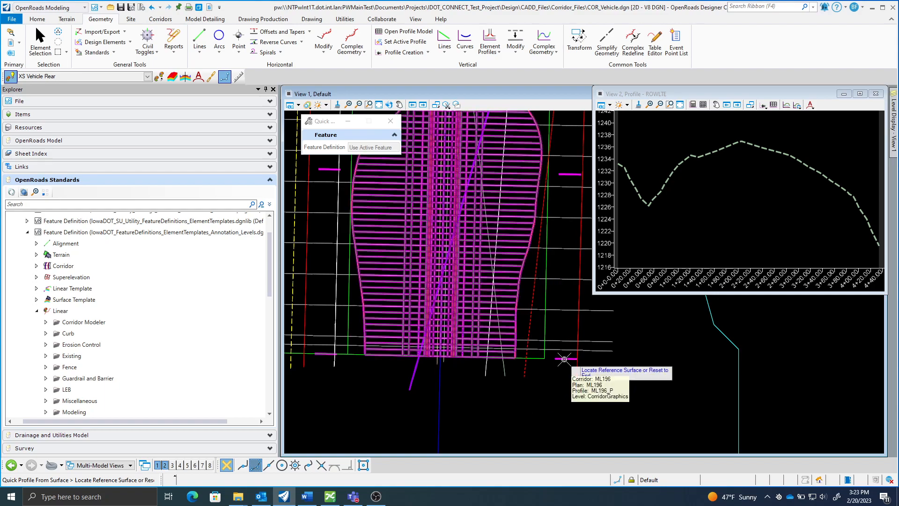
pyautogui.rightClick(553, 393)
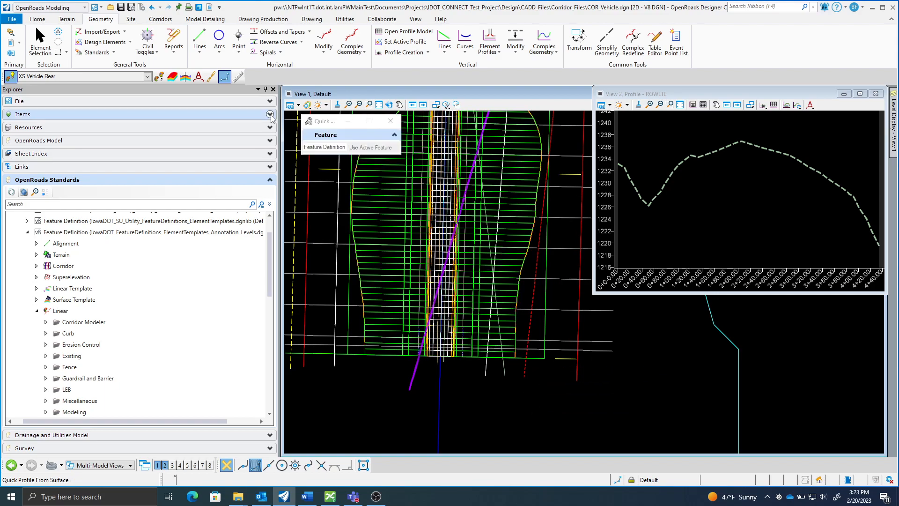
# Open the profile model of the XS Vehicle Rear line in View 2.
pyautogui.click(39, 41)
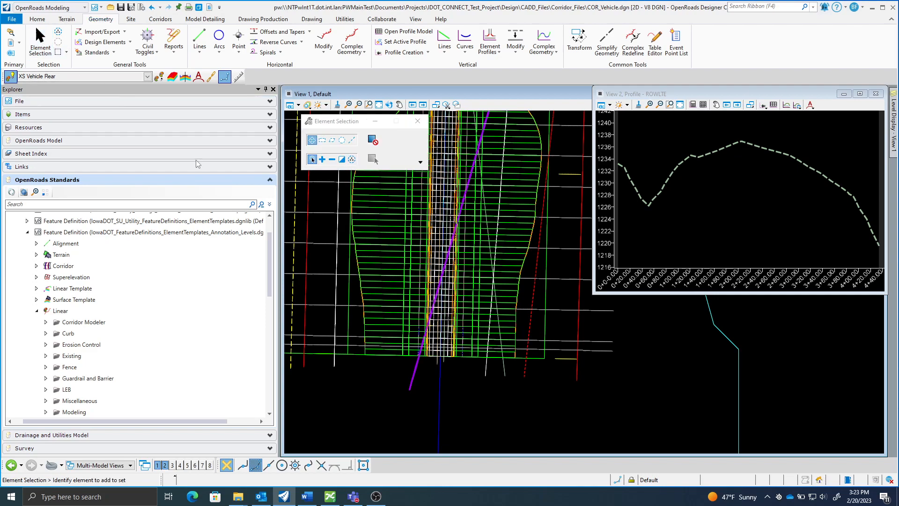
pyautogui.click(503, 371)
pyautogui.click(538, 364)
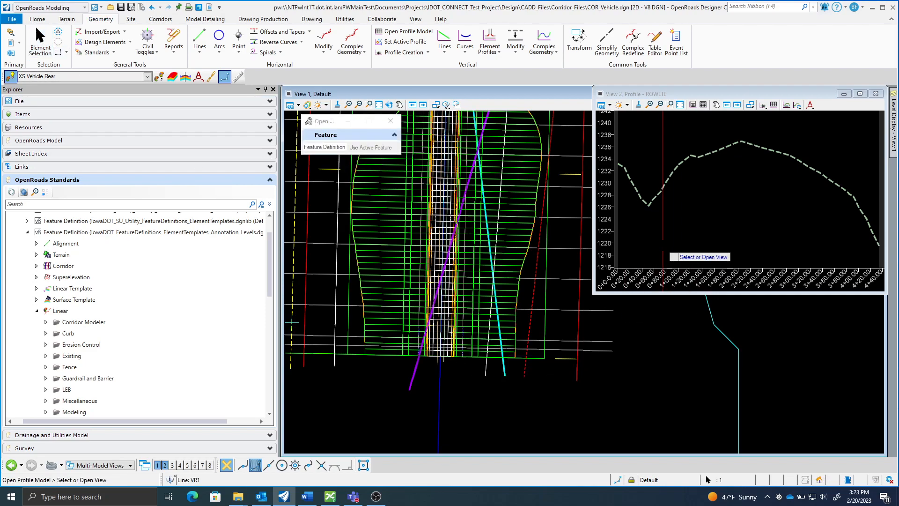
pyautogui.click(668, 248)
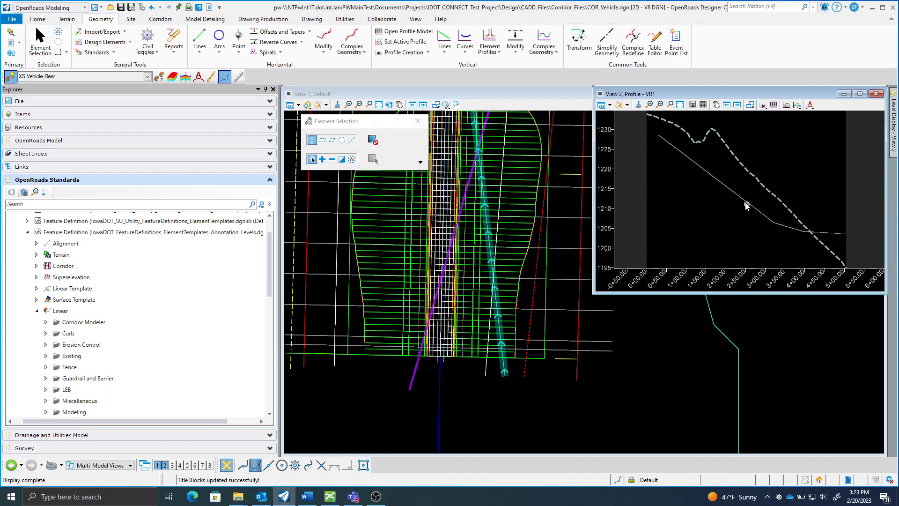
# Set the solid corridor surface profile as the vehicle line's active profile and clear the selection.
pyautogui.click(731, 192)
pyautogui.moveTo(729, 189)
pyautogui.click(753, 182)
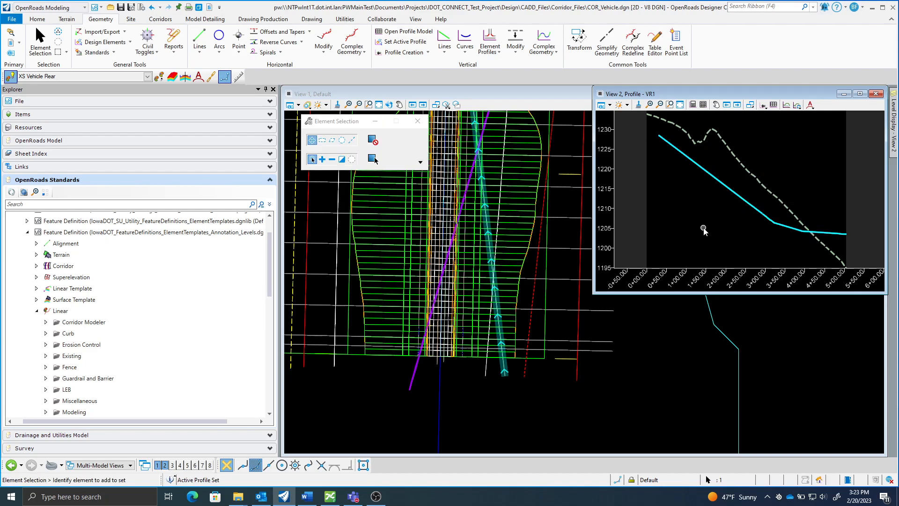
pyautogui.click(690, 243)
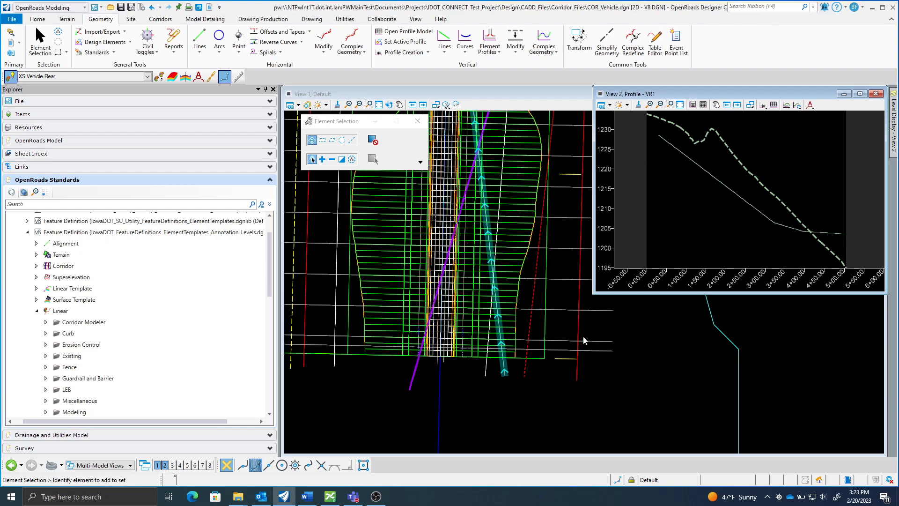
pyautogui.click(645, 340)
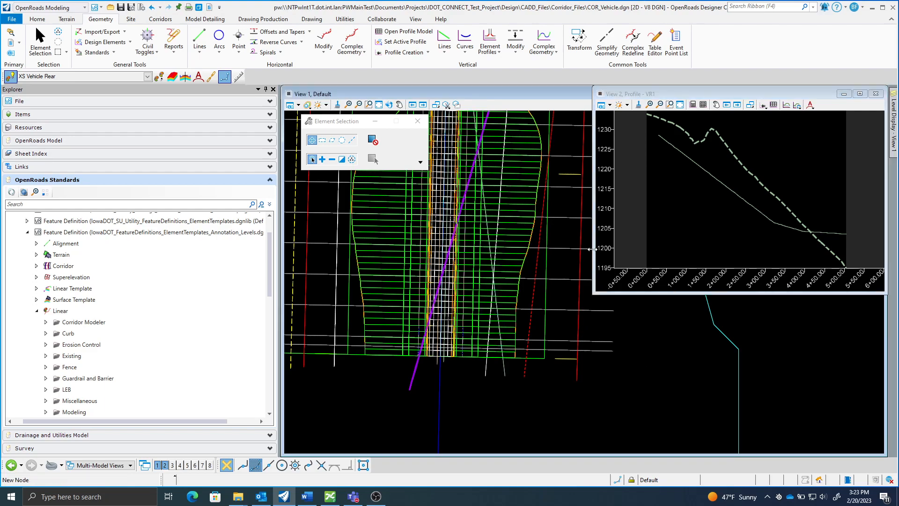
# Open a dynamic cross section view of corridor ML196 in View 6.
pyautogui.click(160, 19)
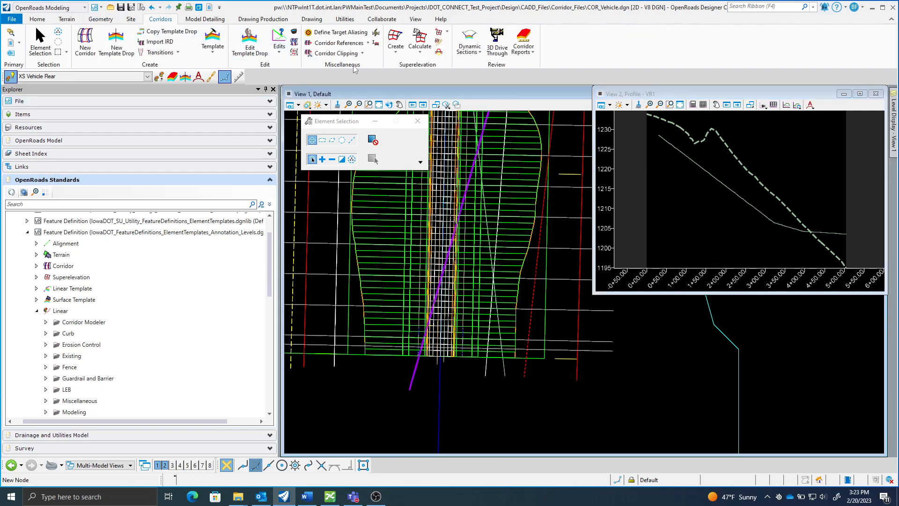
pyautogui.click(470, 42)
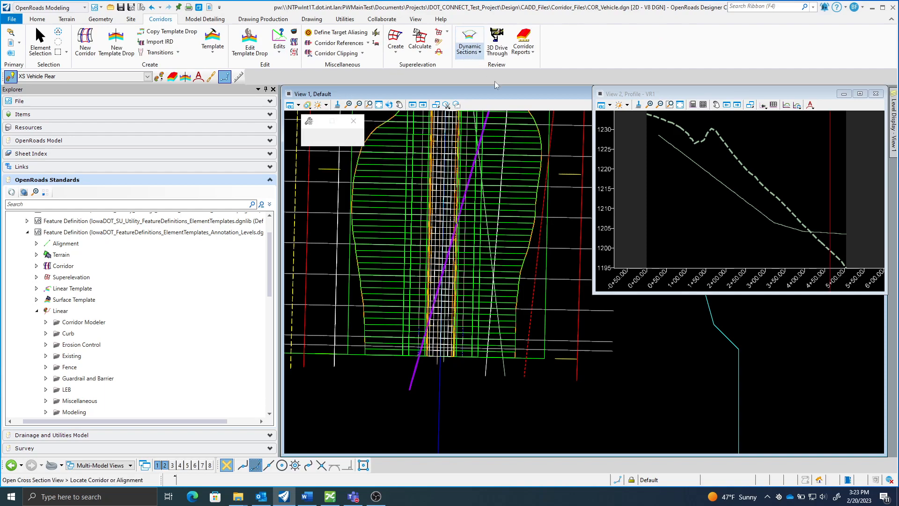
pyautogui.click(568, 360)
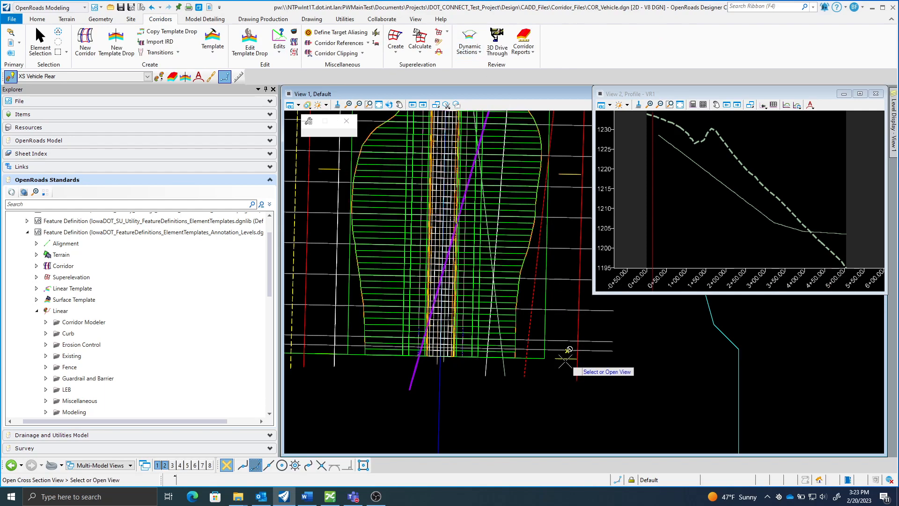
pyautogui.click(194, 465)
pyautogui.click(504, 279)
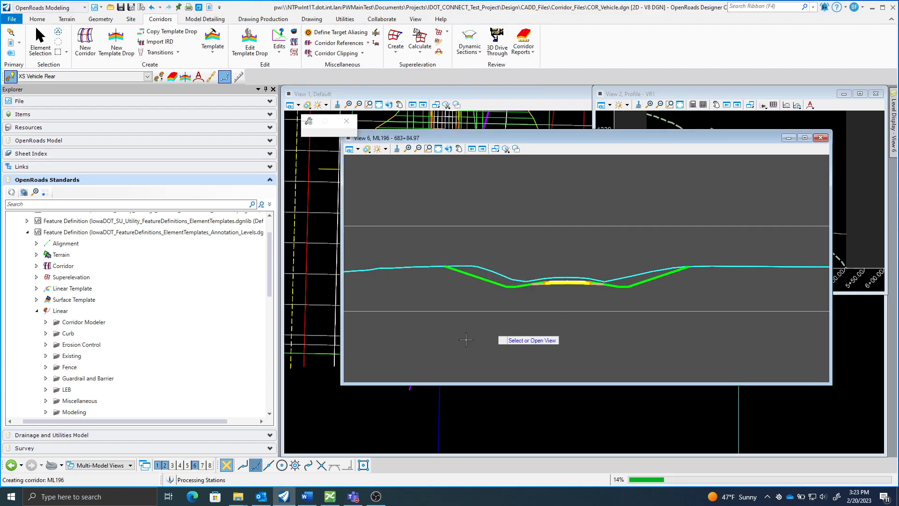
pyautogui.click(452, 346)
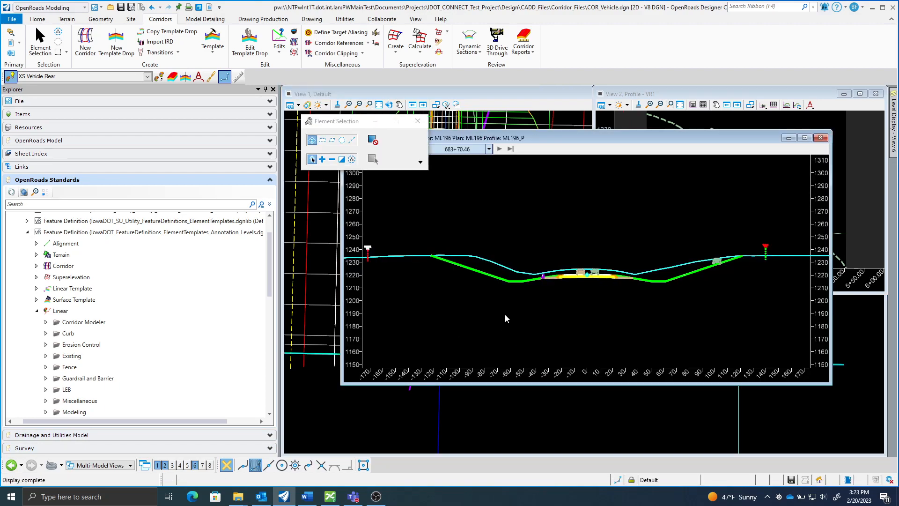
# Examine the vehicle cells, barrier and left-side right-of-way markers in the cross section at station 683+70.46.
pyautogui.moveTo(565, 138); pyautogui.dragTo(548, 163)
pyautogui.scroll(7, 589, 293)
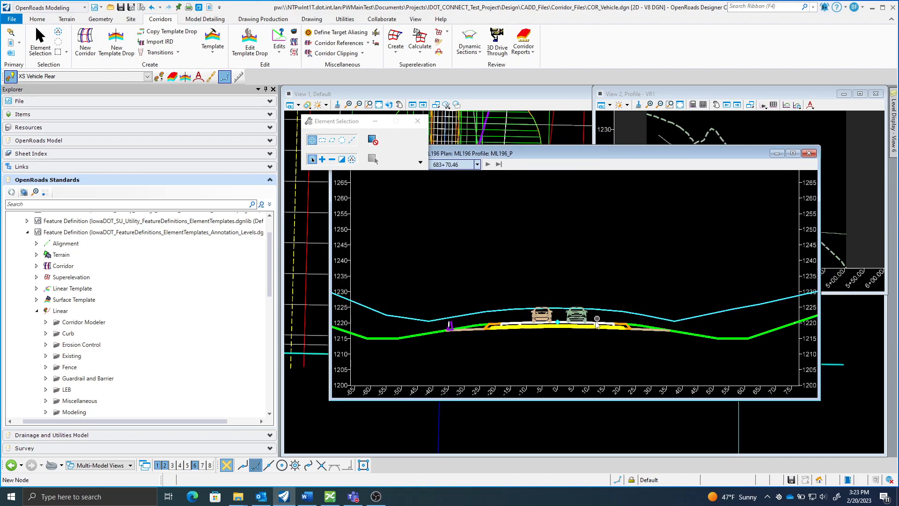
pyautogui.moveTo(447, 274); pyautogui.dragTo(604, 244, button='middle')
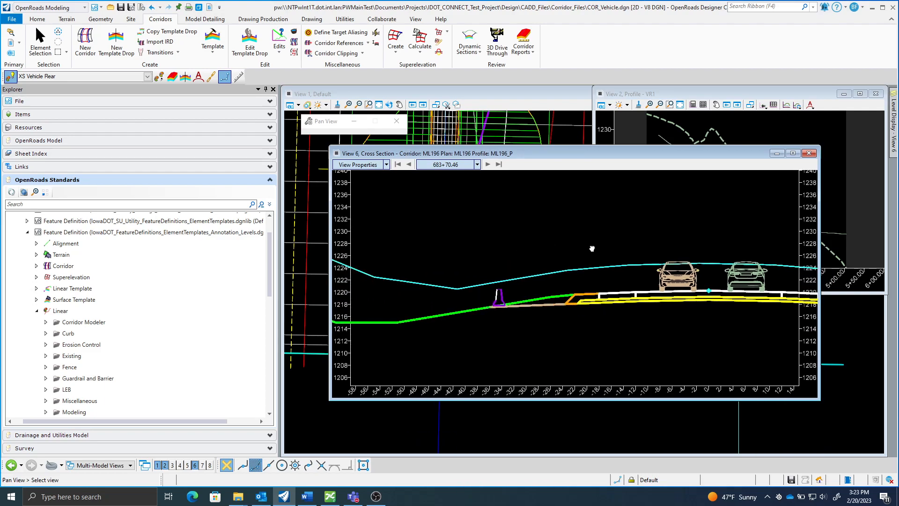
pyautogui.scroll(-4, 485, 273)
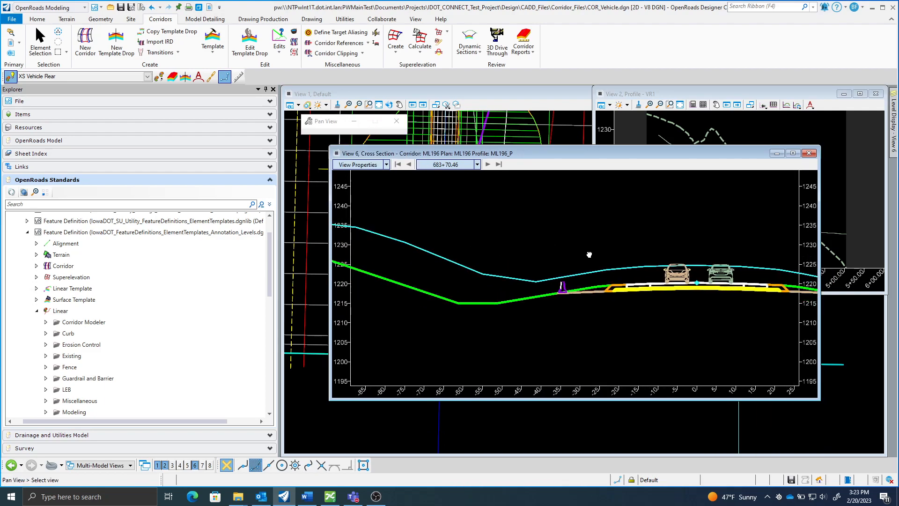
pyautogui.moveTo(491, 271); pyautogui.dragTo(680, 297, button='middle')
pyautogui.moveTo(498, 299); pyautogui.dragTo(720, 298, button='middle')
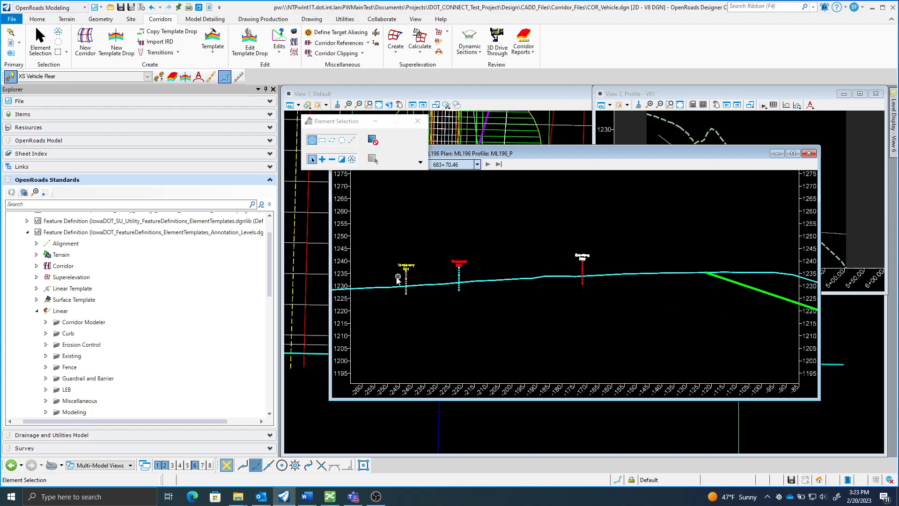
pyautogui.scroll(2, 399, 279)
pyautogui.scroll(2, 403, 274)
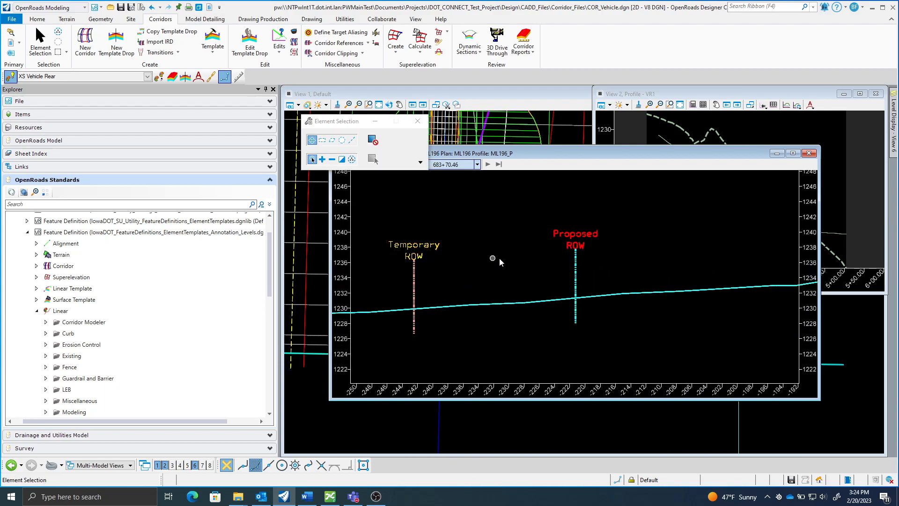
# Examine the front vehicle cell and future right-of-way marker on the right side of the 683+70.46 cross section.
pyautogui.scroll(-3, 539, 267)
pyautogui.scroll(-2, 635, 295)
pyautogui.moveTo(702, 312); pyautogui.dragTo(524, 313, button='middle')
pyautogui.moveTo(646, 318)
pyautogui.mouseDown(button='middle')
pyautogui.moveTo(480, 319)
pyautogui.moveTo(562, 333)
pyautogui.moveTo(535, 336)
pyautogui.mouseUp(button='middle')
pyautogui.press('Escape')
pyautogui.scroll(4, 597, 293)
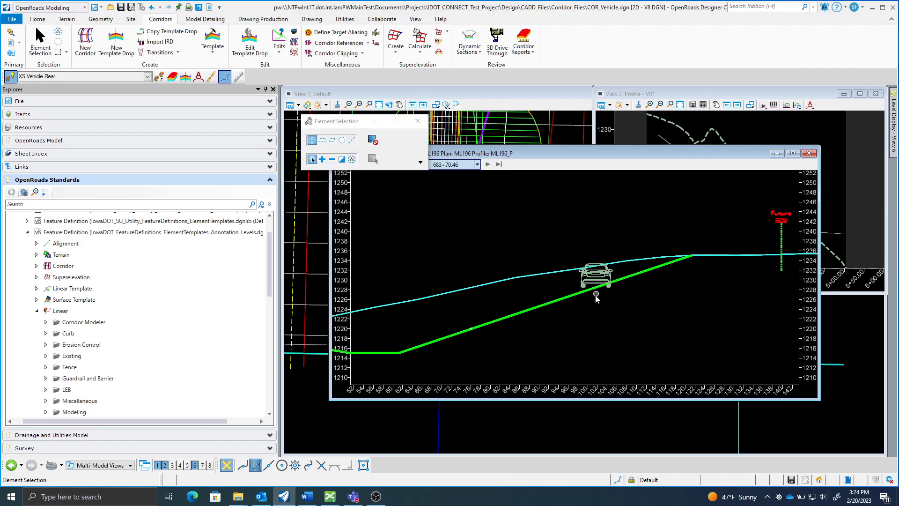
pyautogui.scroll(-2, 597, 332)
pyautogui.moveTo(459, 365); pyautogui.dragTo(572, 337, button='middle')
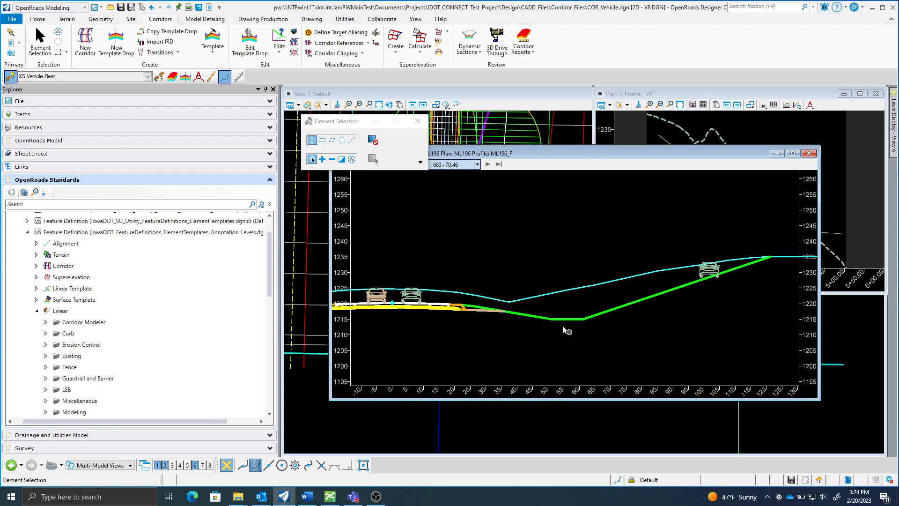
# Advance the dynamic cross section through stations 683+80.00 and 683+90.00, and close the cross section view.
pyautogui.click(488, 164)
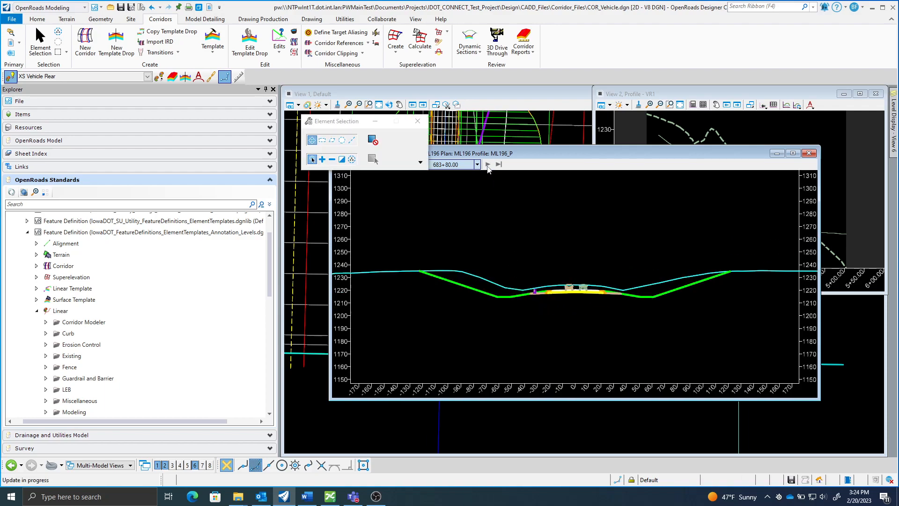
pyautogui.click(487, 164)
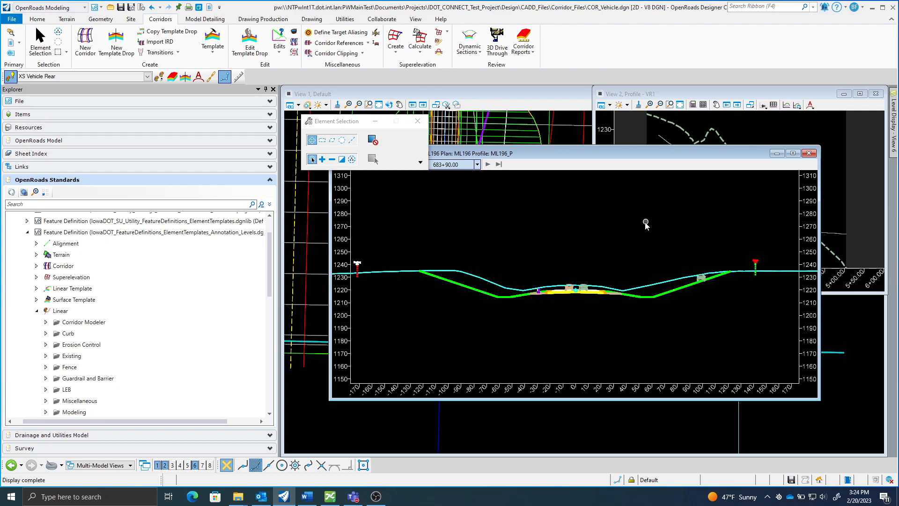
pyautogui.click(809, 153)
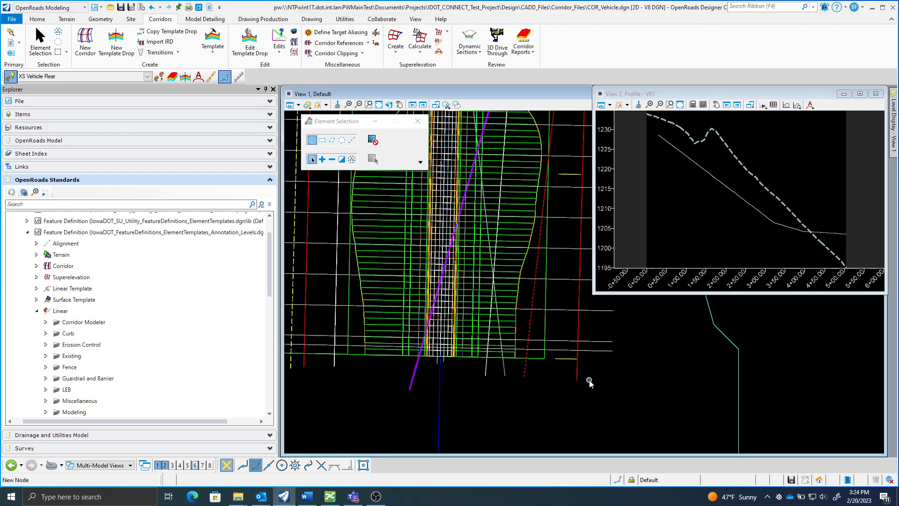
# Switch View 2 from the profile to the ML196 - 683+84.97 cross section drawing model.
pyautogui.scroll(-1, 612, 368)
pyautogui.moveTo(636, 345); pyautogui.dragTo(622, 381, button='middle')
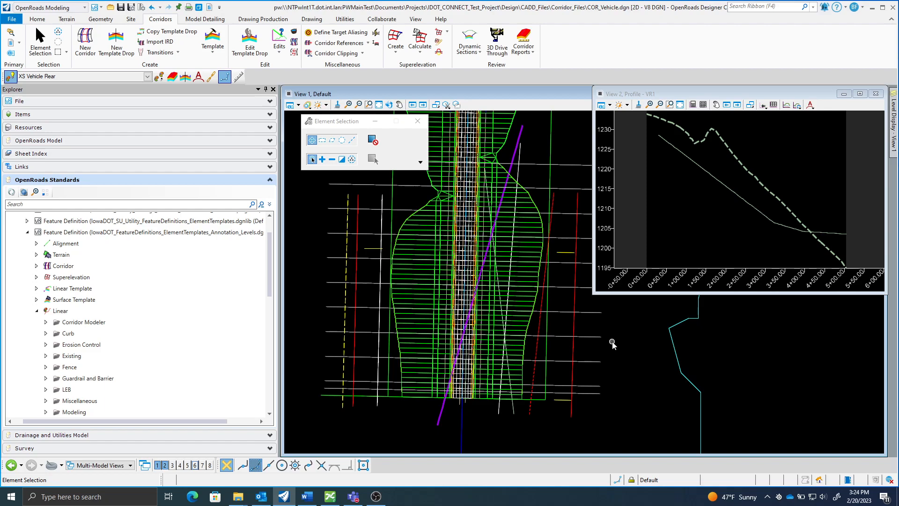
pyautogui.moveTo(594, 293); pyautogui.dragTo(553, 306)
pyautogui.click(563, 107)
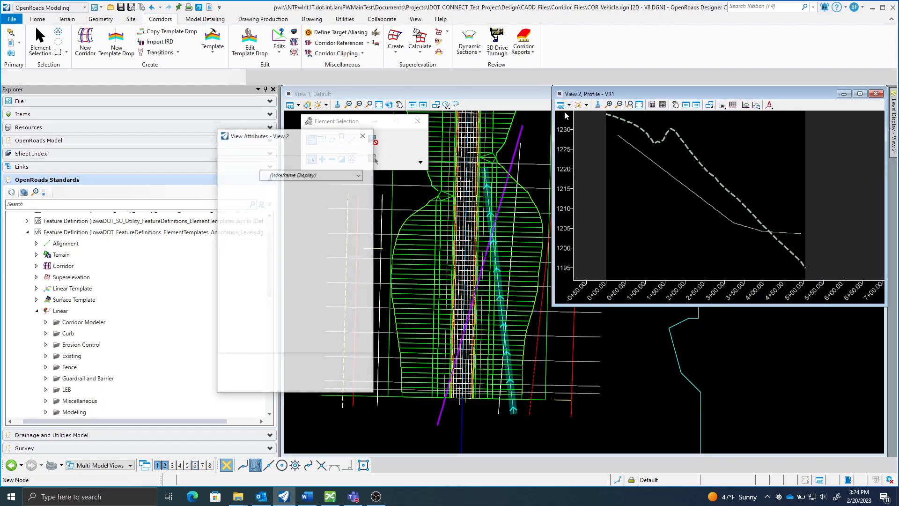
pyautogui.click(310, 385)
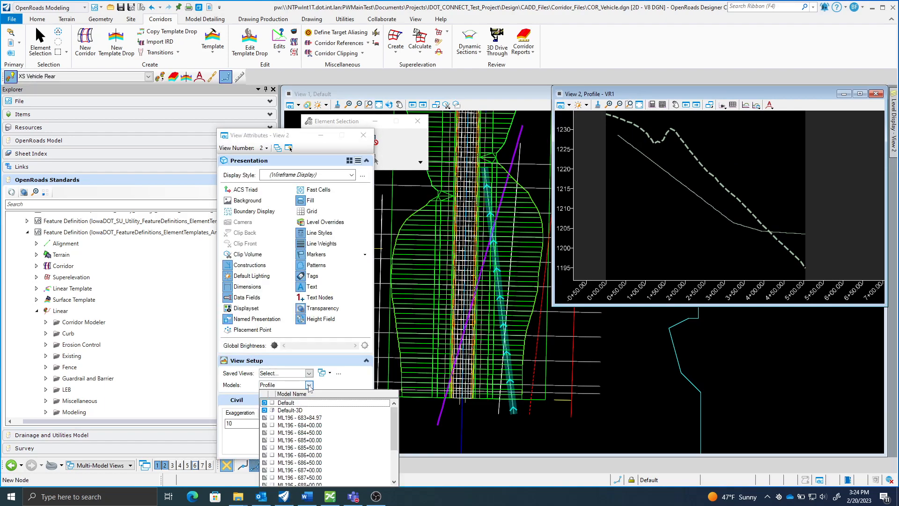
pyautogui.click(313, 421)
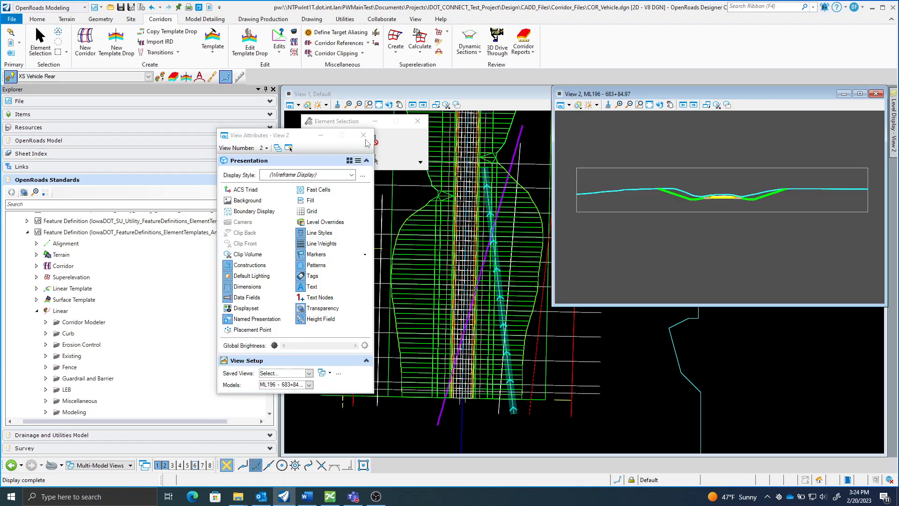
pyautogui.click(363, 135)
# Move the View 2 window over the plan view and enlarge it to show the 683+84.97 section.
pyautogui.moveTo(604, 97); pyautogui.dragTo(499, 142)
pyautogui.moveTo(453, 349); pyautogui.dragTo(400, 351)
pyautogui.rightClick(548, 291)
pyautogui.scroll(3, 585, 259)
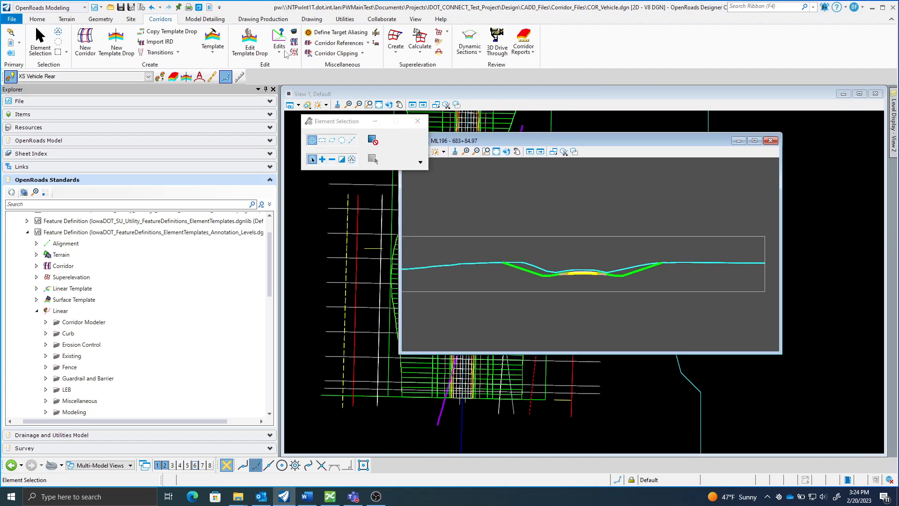
# Annotate all drawing models with the XS Grid w/ Annotation 20 Scale group.
pyautogui.click(263, 19)
pyautogui.click(468, 52)
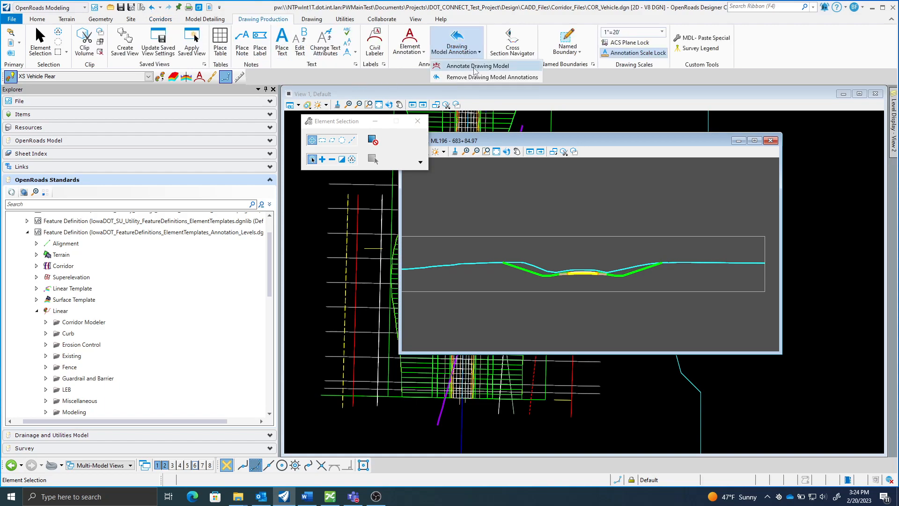
pyautogui.click(474, 67)
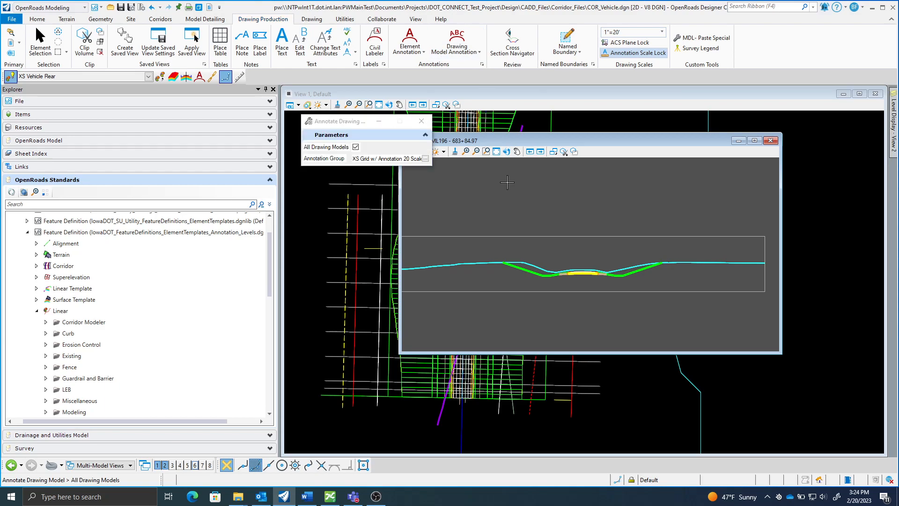
pyautogui.moveTo(342, 121); pyautogui.dragTo(373, 145)
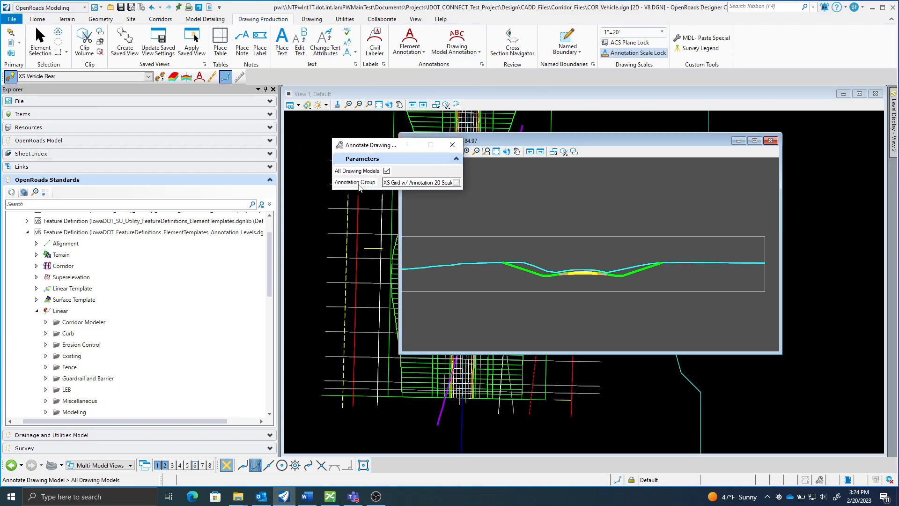
pyautogui.click(457, 182)
pyautogui.click(324, 208)
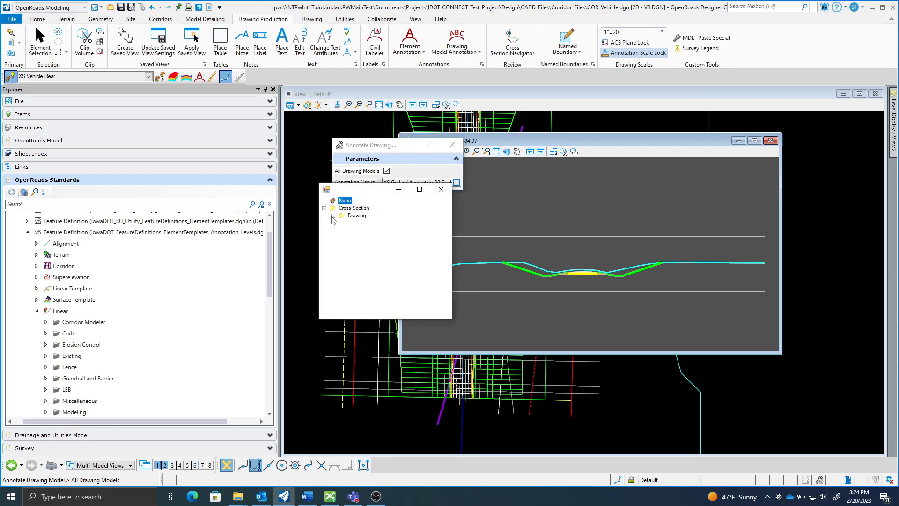
pyautogui.click(333, 216)
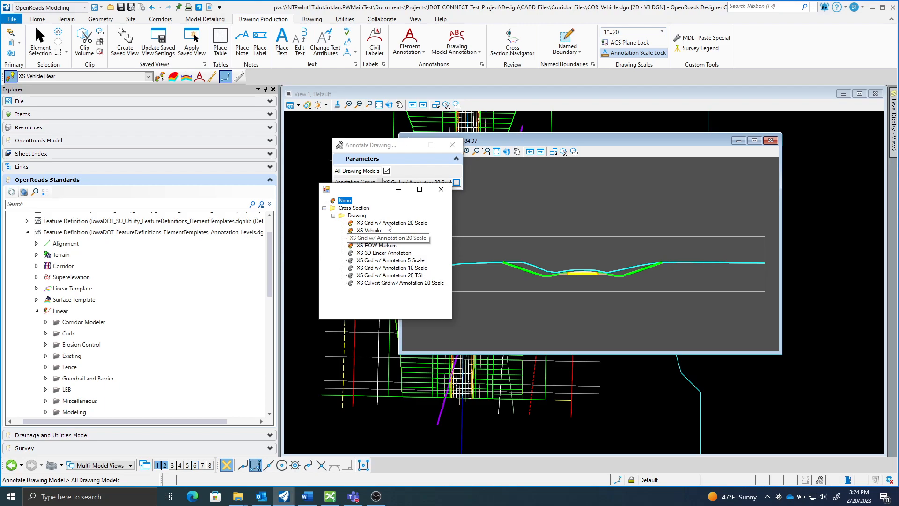
pyautogui.doubleClick(388, 223)
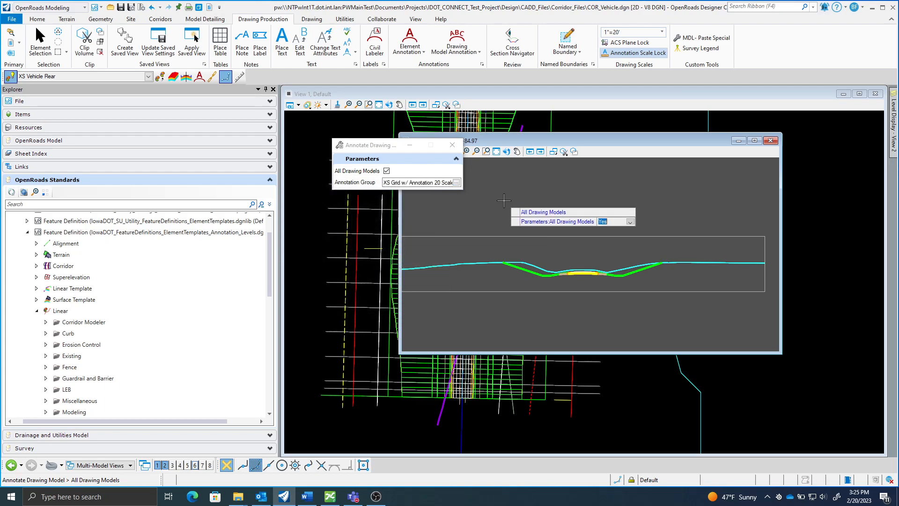
pyautogui.click(504, 201)
pyautogui.click(504, 200)
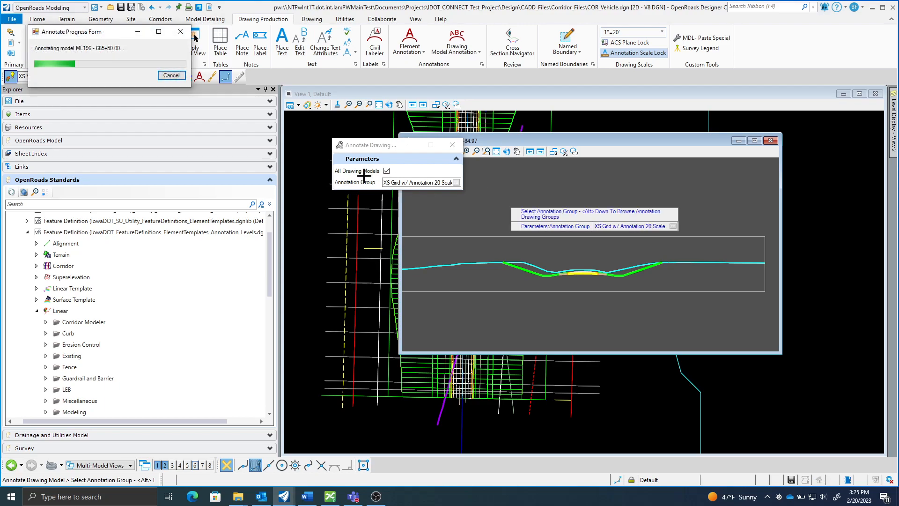
pyautogui.rightClick(451, 219)
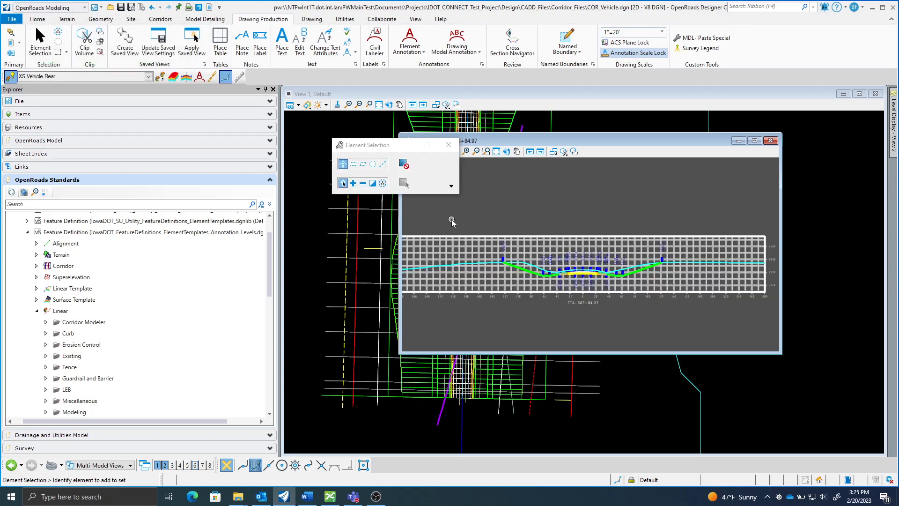
# Examine the grid, offset and elevation annotations on the 683+84.97 cross section.
pyautogui.scroll(3, 576, 317)
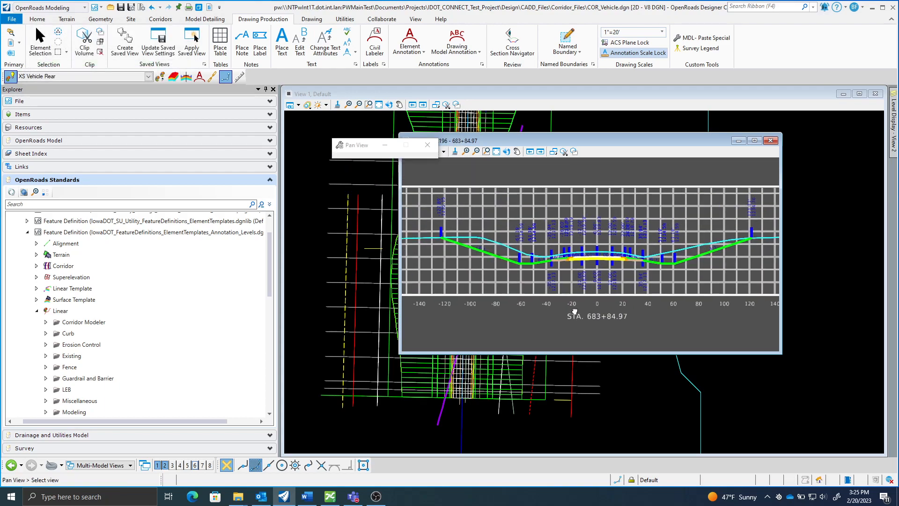
pyautogui.scroll(3, 559, 215)
pyautogui.scroll(-1, 491, 302)
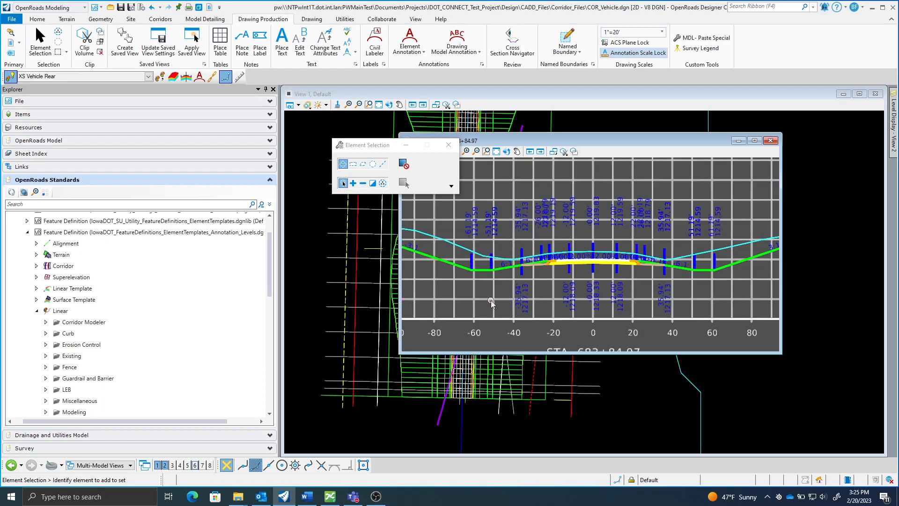
pyautogui.scroll(-1, 503, 305)
pyautogui.moveTo(503, 305); pyautogui.dragTo(576, 291, button='middle')
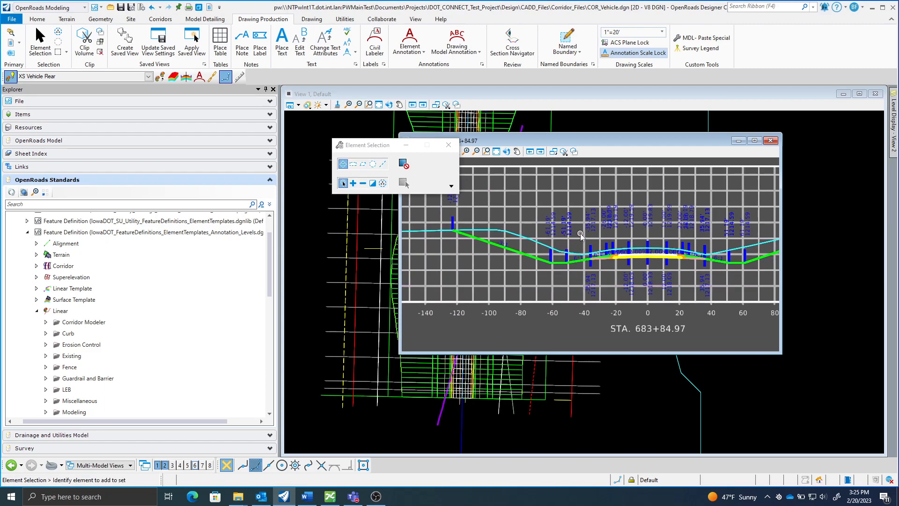
pyautogui.scroll(-1, 464, 278)
pyautogui.moveTo(465, 277); pyautogui.dragTo(628, 265, button='middle')
pyautogui.moveTo(629, 265); pyautogui.dragTo(487, 270)
pyautogui.moveTo(488, 270); pyautogui.dragTo(661, 275, button='middle')
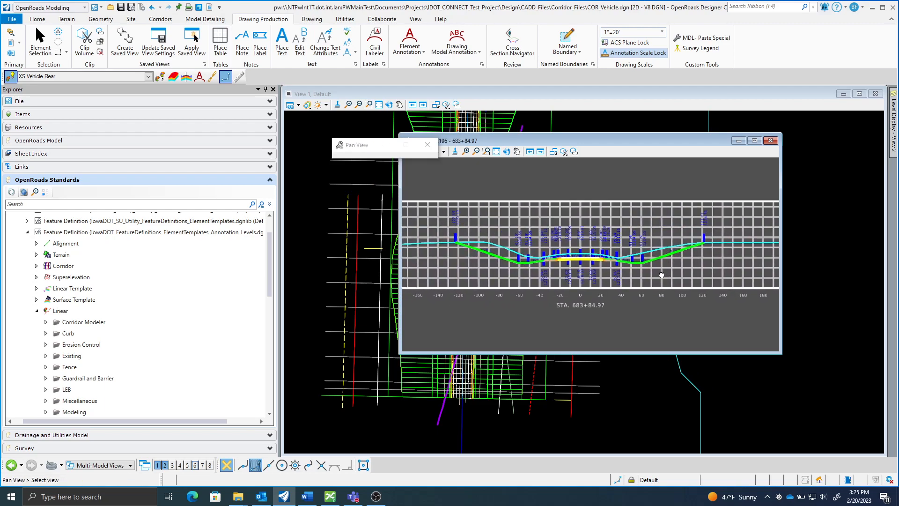
# Annotate all drawing models with the XS ROW Markers annotation group.
pyautogui.moveTo(378, 145); pyautogui.dragTo(307, 160)
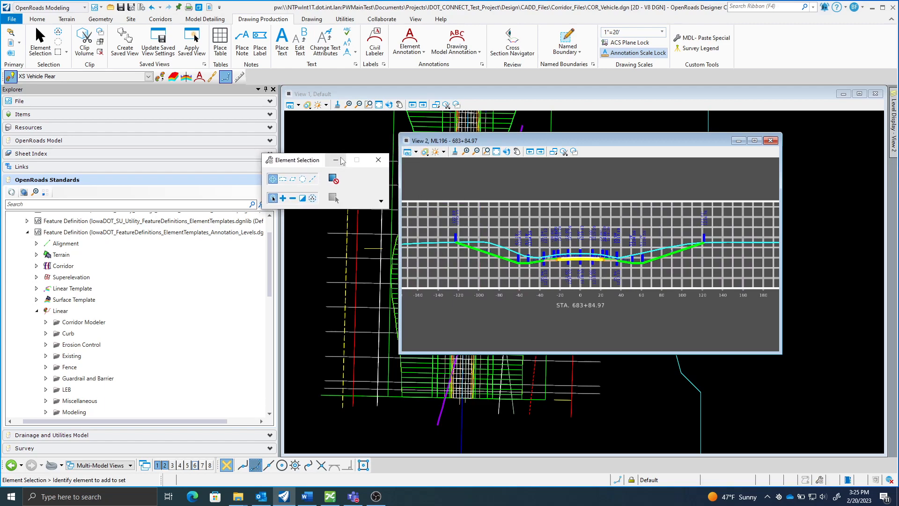
pyautogui.click(476, 54)
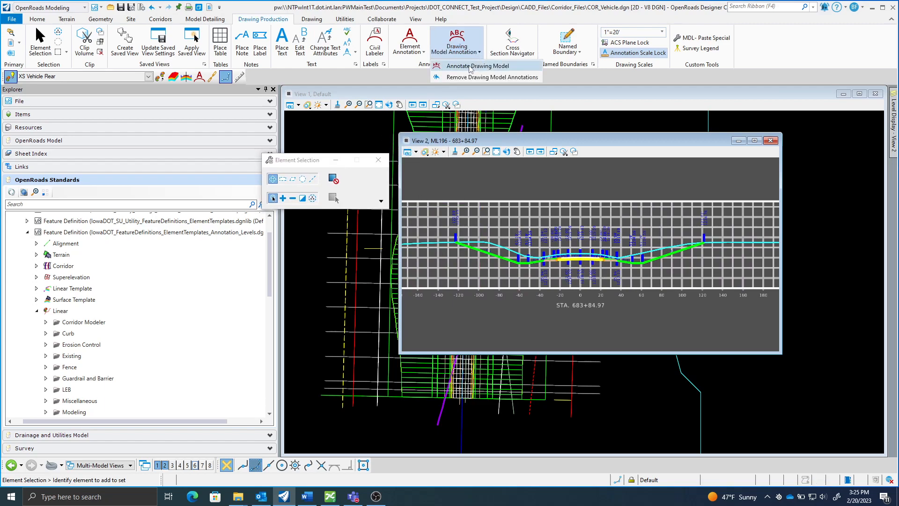
pyautogui.click(469, 66)
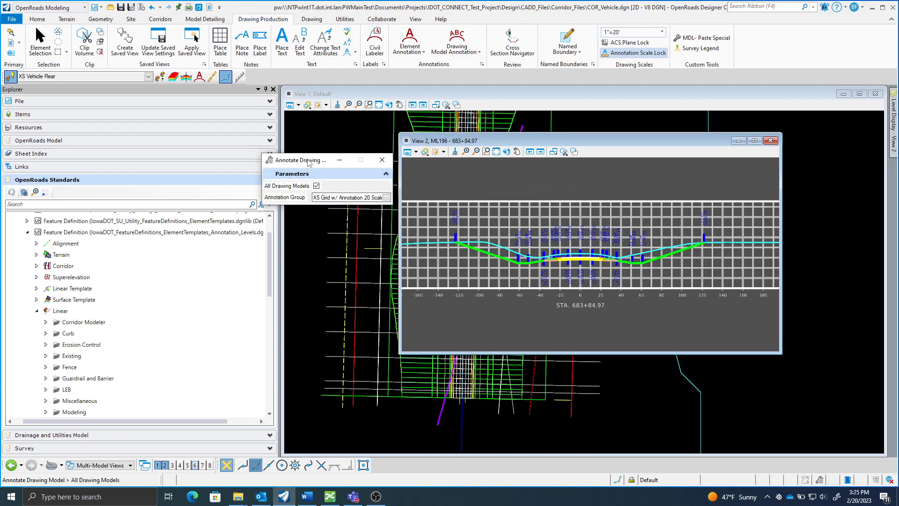
pyautogui.click(459, 186)
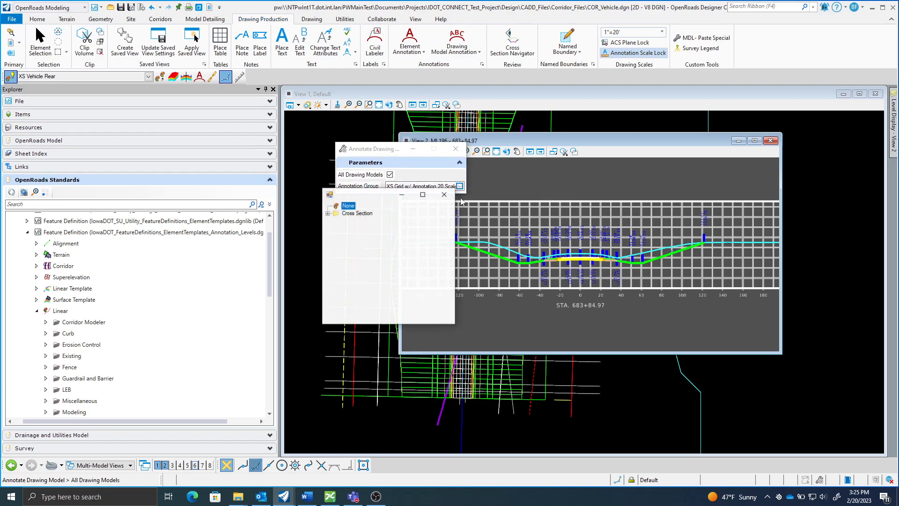
pyautogui.click(336, 222)
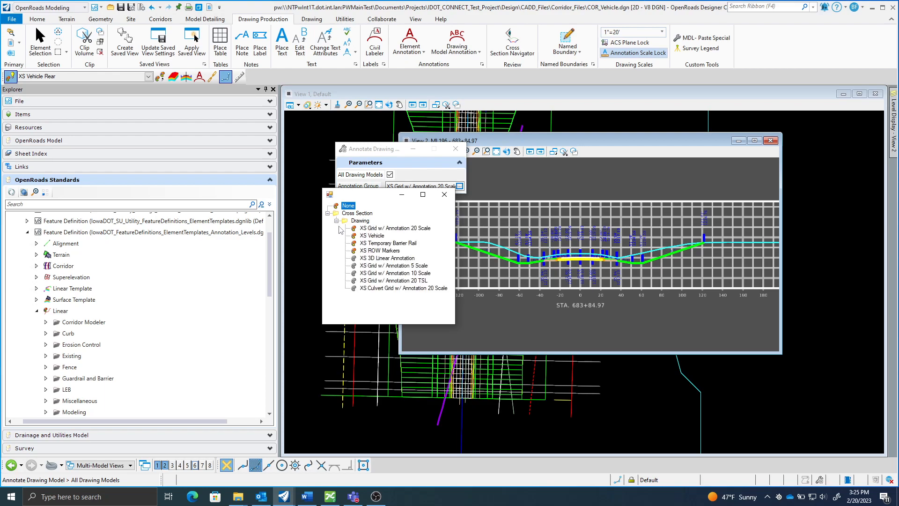
pyautogui.doubleClick(379, 252)
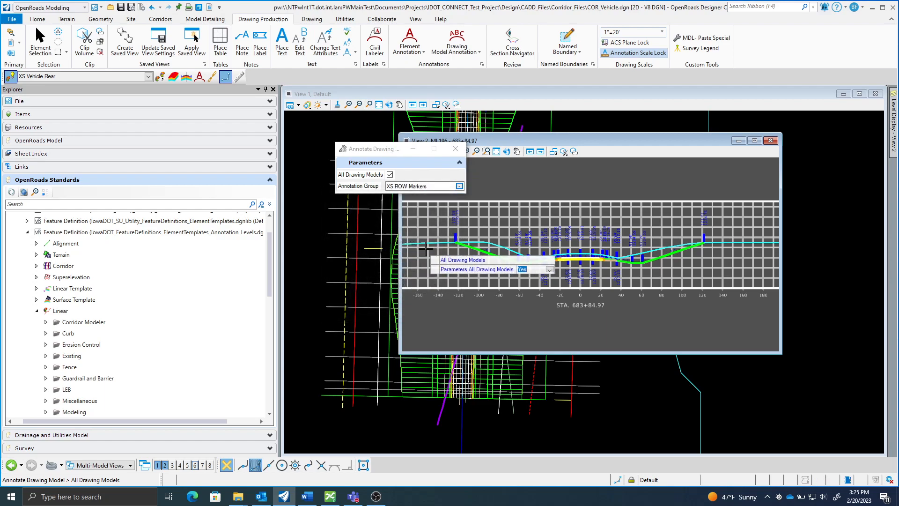
pyautogui.click(509, 178)
pyautogui.click(509, 179)
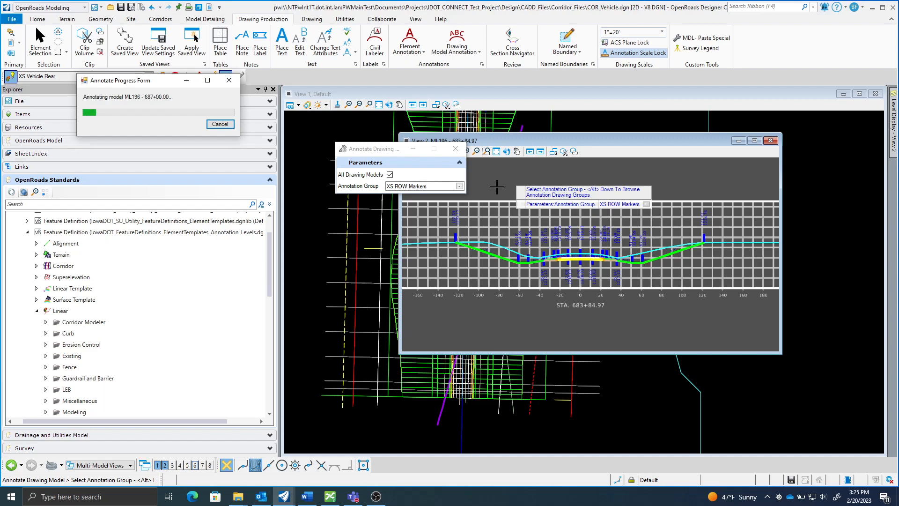
# Examine the right-of-way markers along the 683+84.97 cross section, including the areas beyond the slope limits.
pyautogui.scroll(6, 500, 253)
pyautogui.scroll(-6, 483, 236)
pyautogui.moveTo(605, 251); pyautogui.dragTo(461, 251, button='middle')
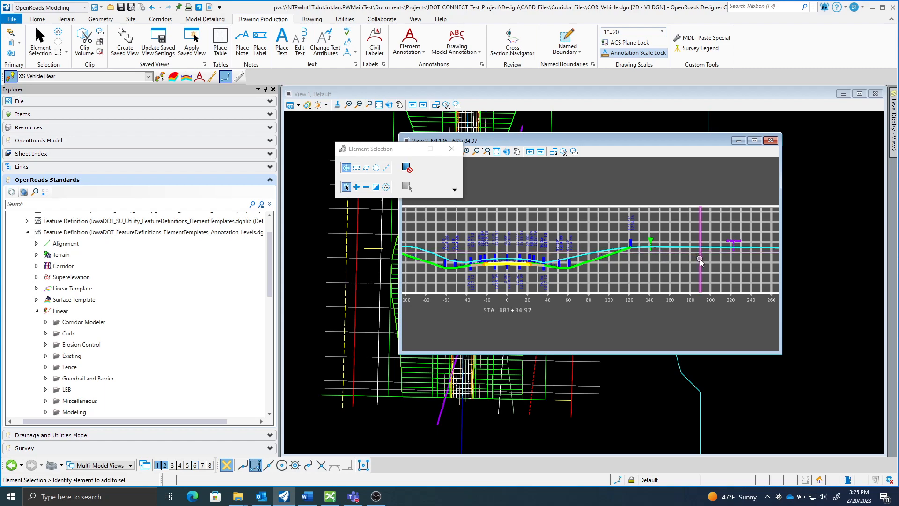
pyautogui.moveTo(699, 259); pyautogui.dragTo(576, 259, button='middle')
pyautogui.scroll(4, 604, 249)
pyautogui.scroll(-2, 599, 250)
pyautogui.scroll(-2, 525, 271)
pyautogui.moveTo(513, 274); pyautogui.dragTo(722, 246, button='middle')
pyautogui.scroll(2, 575, 245)
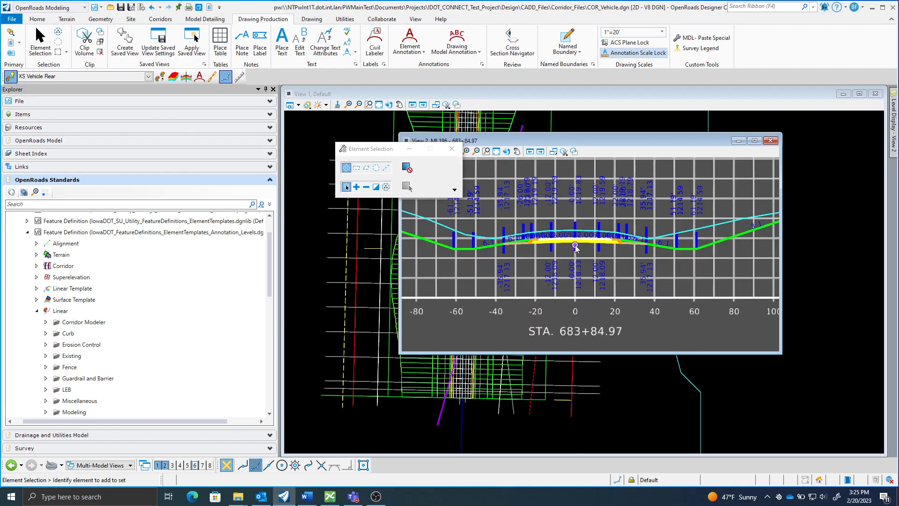
pyautogui.scroll(-2, 576, 248)
# Annotate all drawing models with the XS Vehicle annotation group.
pyautogui.click(468, 51)
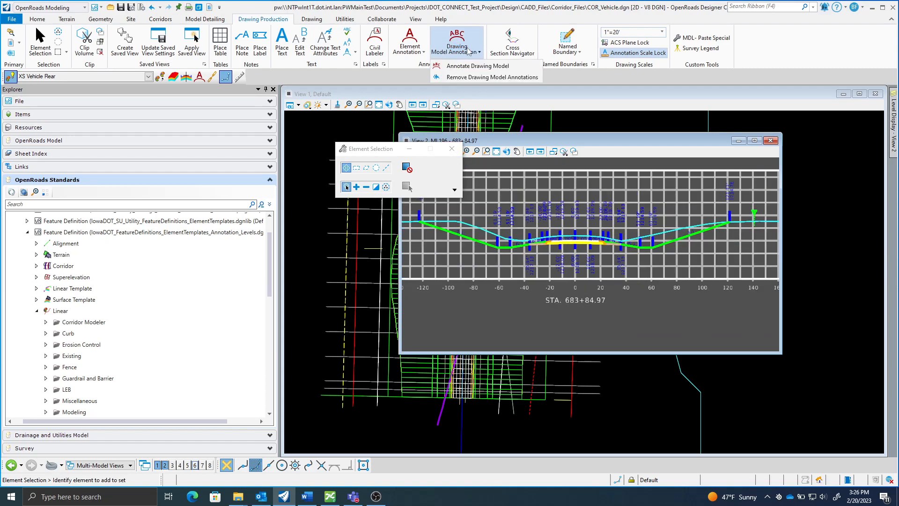
pyautogui.click(470, 66)
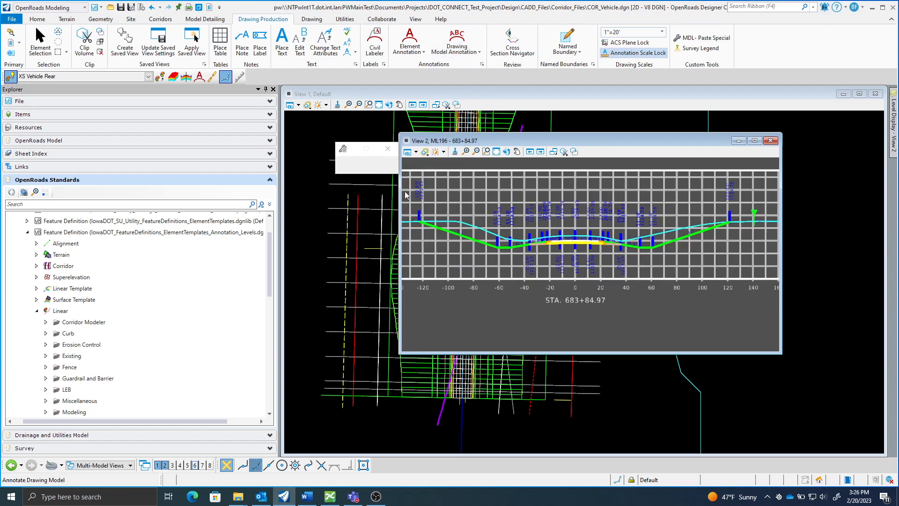
pyautogui.click(430, 186)
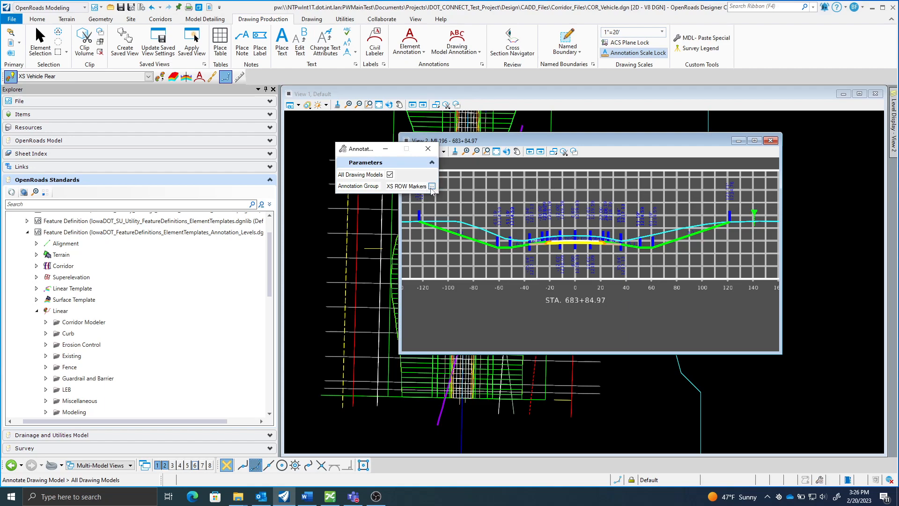
pyautogui.click(299, 214)
pyautogui.click(307, 221)
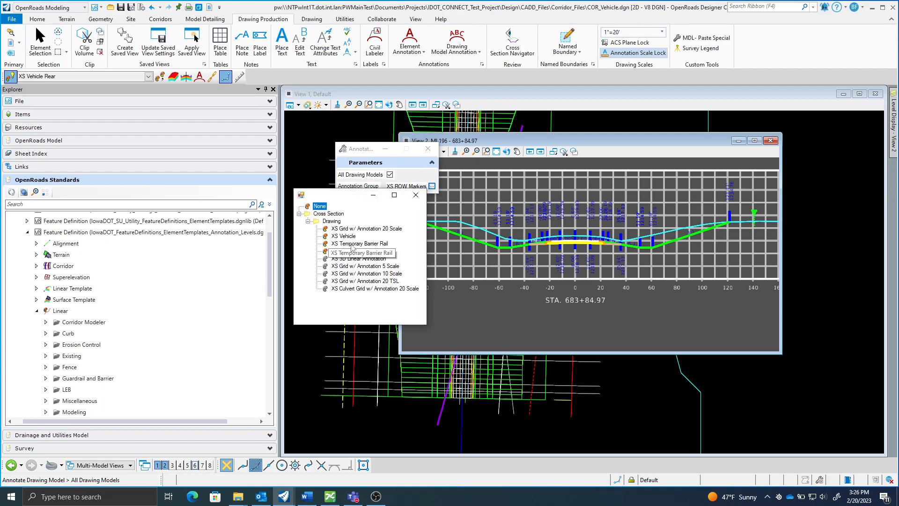
pyautogui.doubleClick(344, 236)
pyautogui.click(460, 303)
pyautogui.click(459, 303)
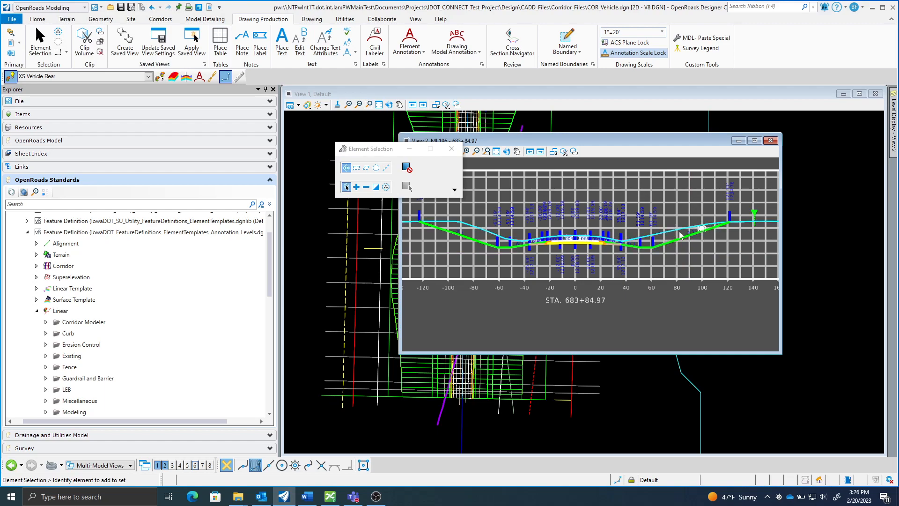
# Annotate all drawing models with the XS Temporary Barrier Rail annotation group.
pyautogui.click(473, 53)
pyautogui.click(458, 69)
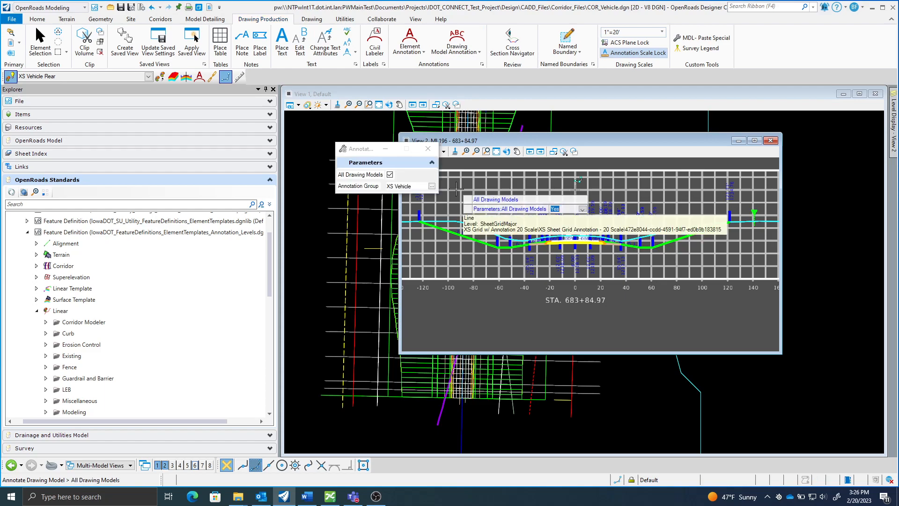
pyautogui.click(432, 186)
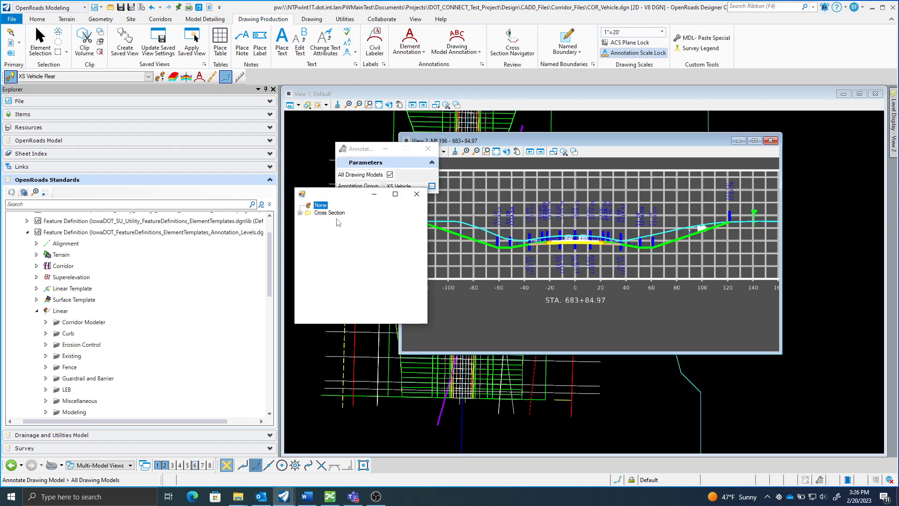
pyautogui.click(309, 220)
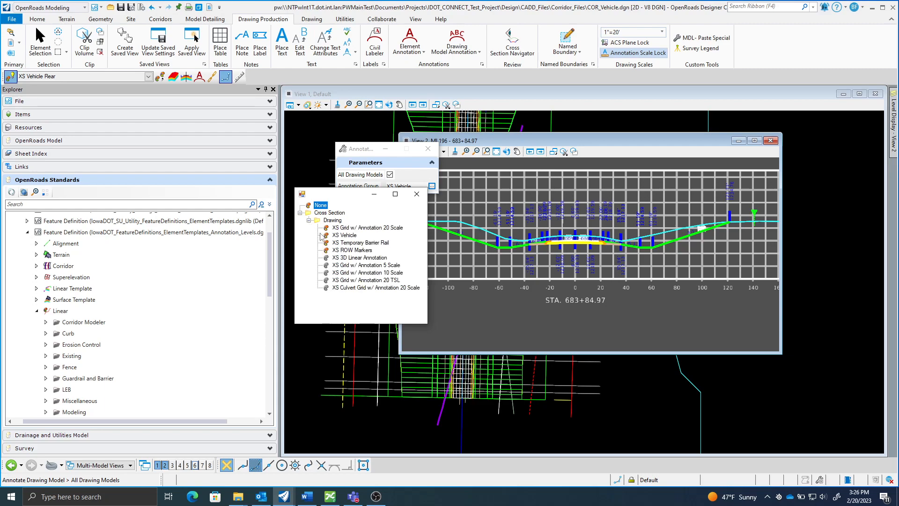
pyautogui.doubleClick(360, 253)
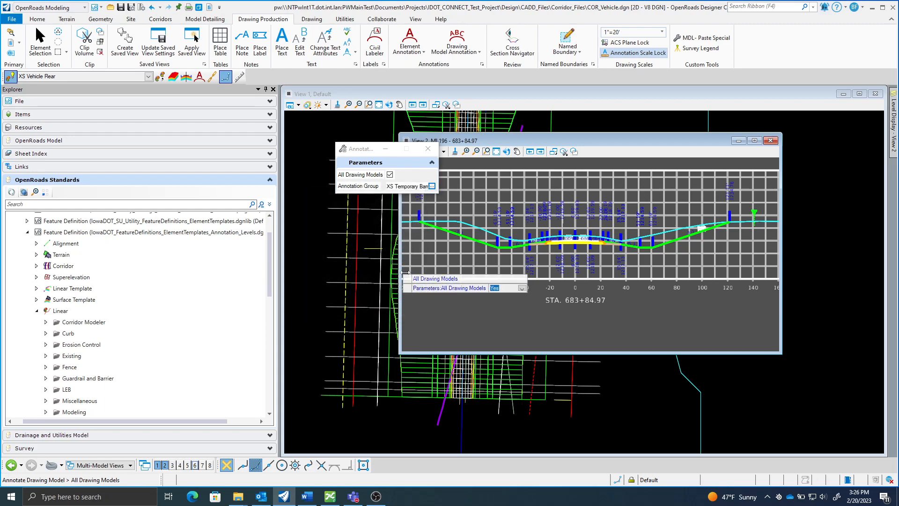
pyautogui.click(486, 306)
pyautogui.click(486, 306)
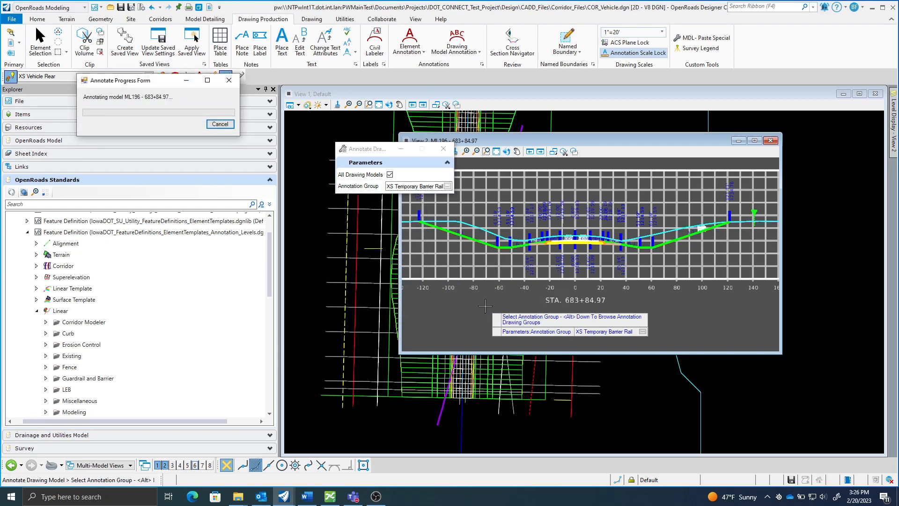
# Examine the vehicle and temporary barrier rail cells on the roadway and side slope of the 683+84.97 cross section.
pyautogui.scroll(5, 535, 239)
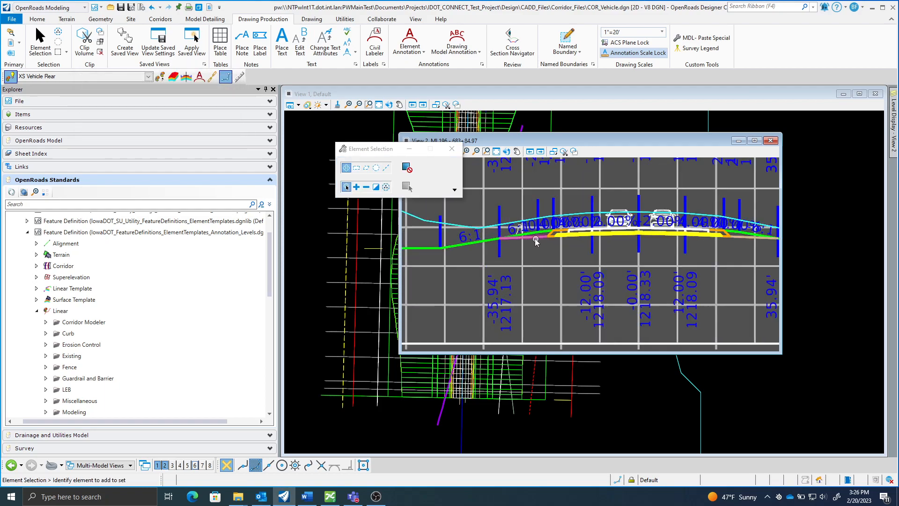
pyautogui.scroll(-5, 492, 213)
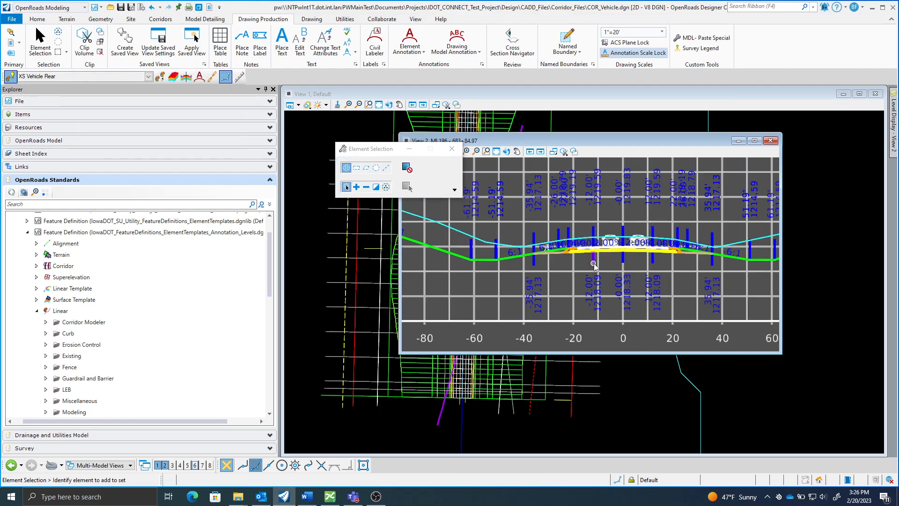
pyautogui.scroll(5, 623, 260)
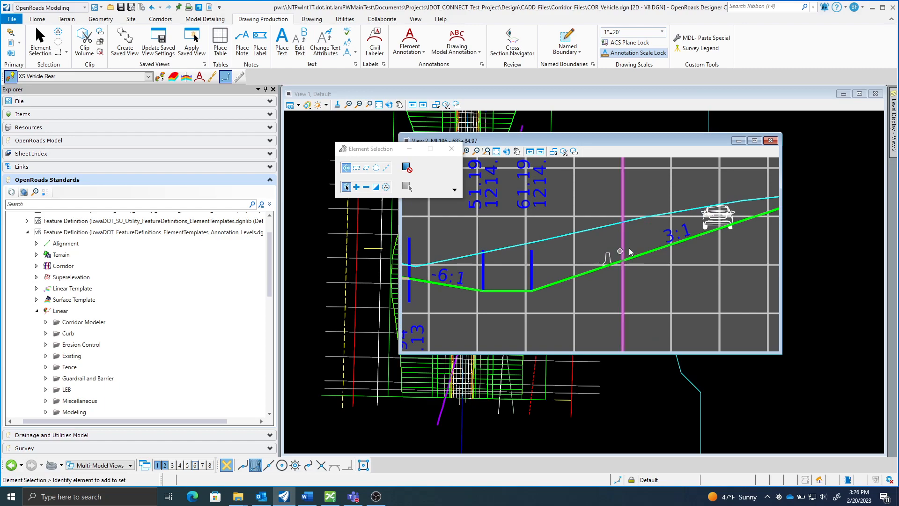
pyautogui.scroll(-5, 600, 258)
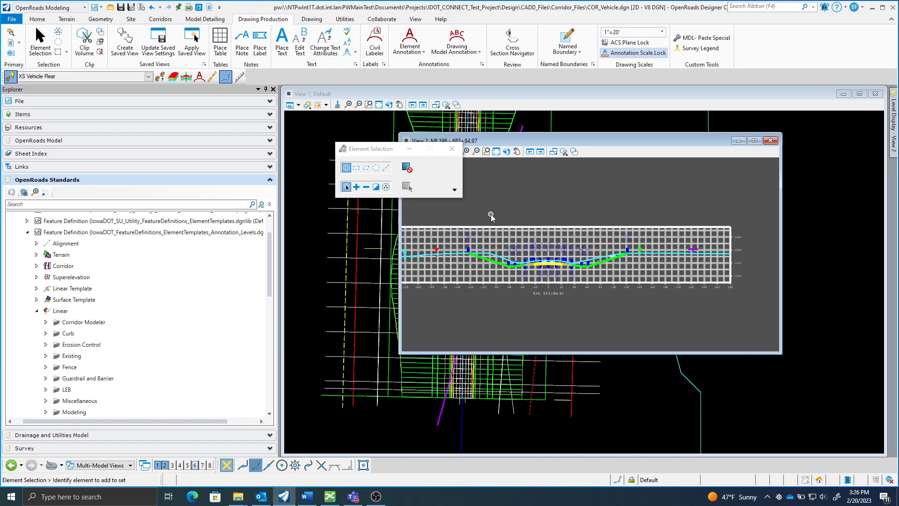
pyautogui.moveTo(483, 220); pyautogui.dragTo(523, 210, button='middle')
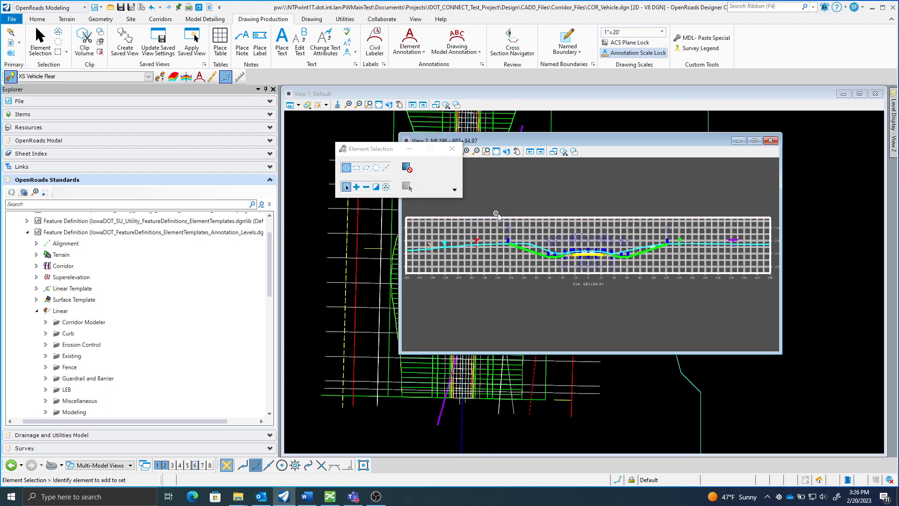